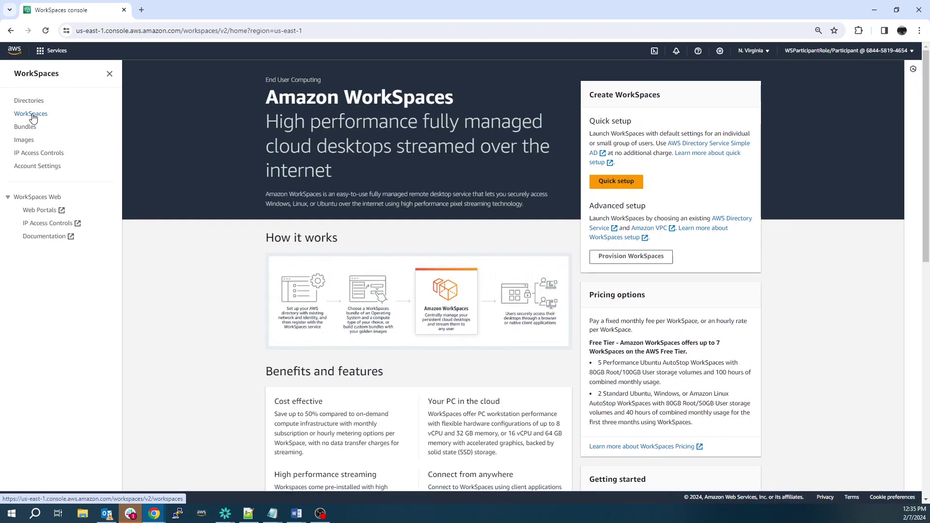
# Step: Show the WorkSpaces list and start the Create WorkSpaces wizard
pyautogui.click(32, 116)
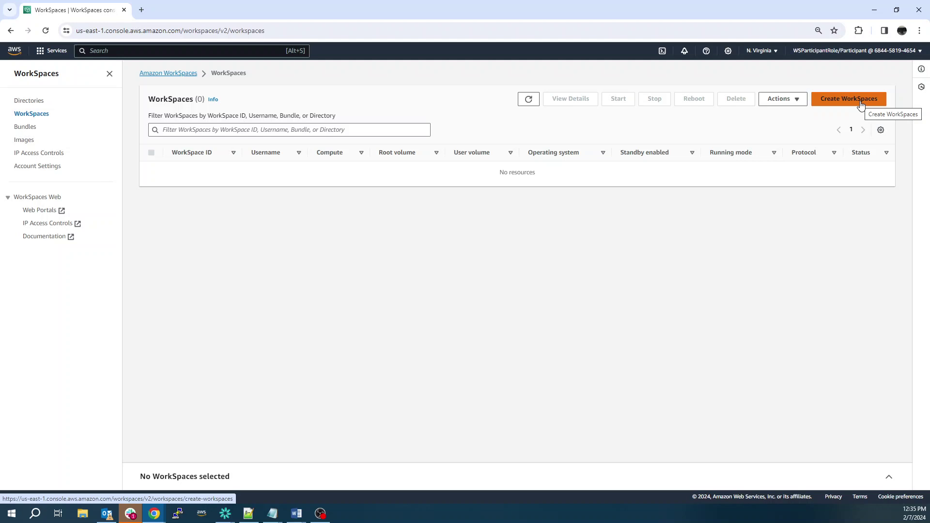
pyautogui.click(860, 102)
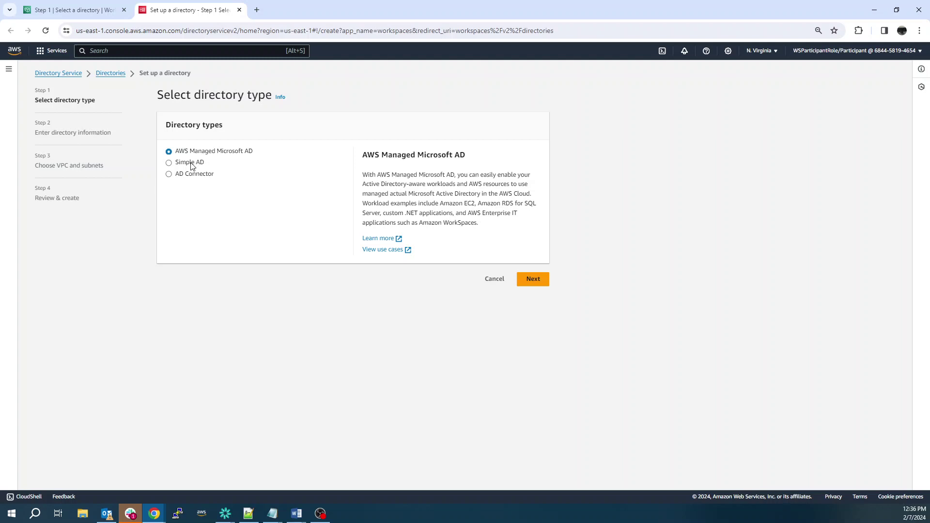
# Step: Choose Simple AD as the directory type with the Small directory size
pyautogui.click(192, 165)
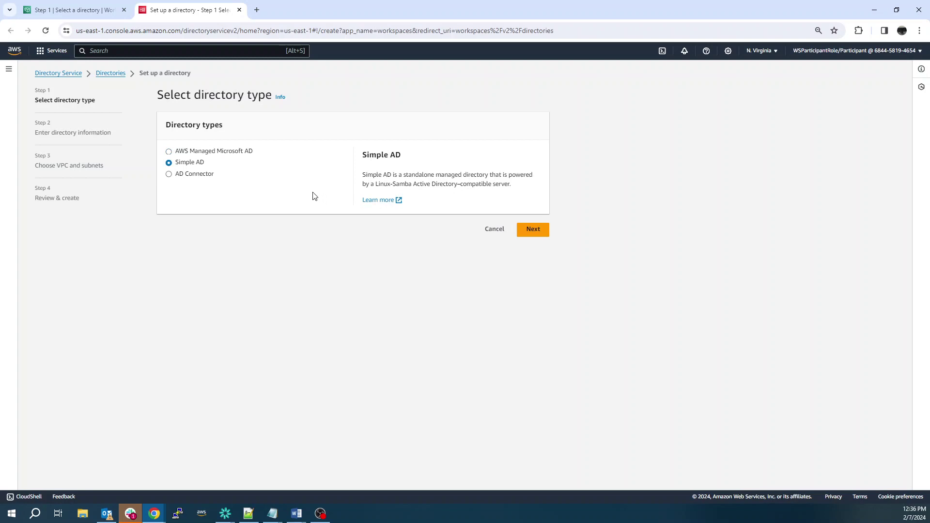
pyautogui.click(533, 230)
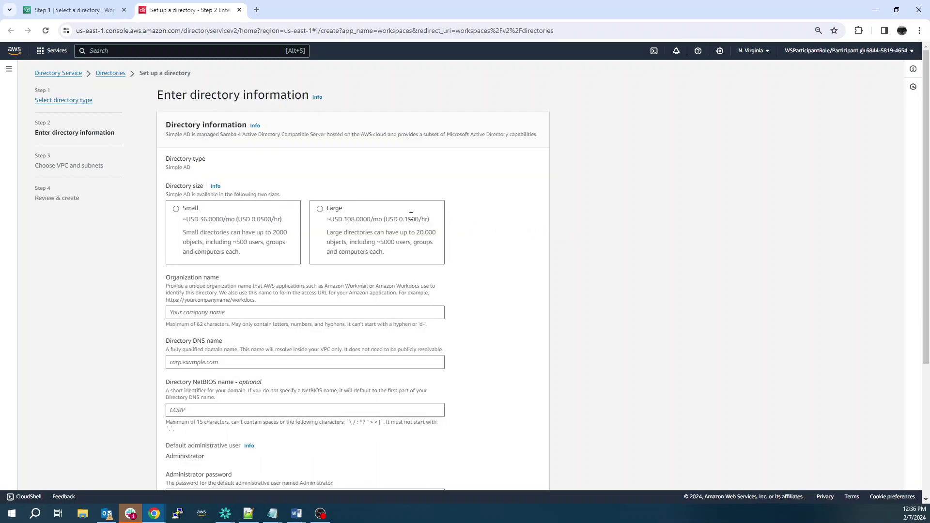
pyautogui.click(181, 208)
pyautogui.scroll(-1, 181, 208)
pyautogui.scroll(-2, 180, 208)
# Step: Enter organization arcgisad, DNS corp.example.com, NetBIOS corp, admin password and description 'my ad server'
pyautogui.click(207, 169)
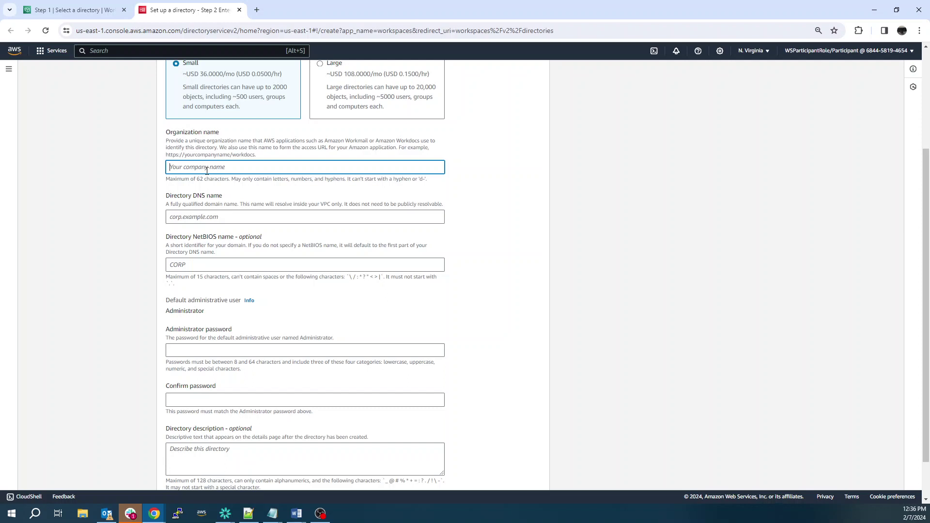
pyautogui.write('arcgisad')
pyautogui.press('Tab')
pyautogui.write('cor')
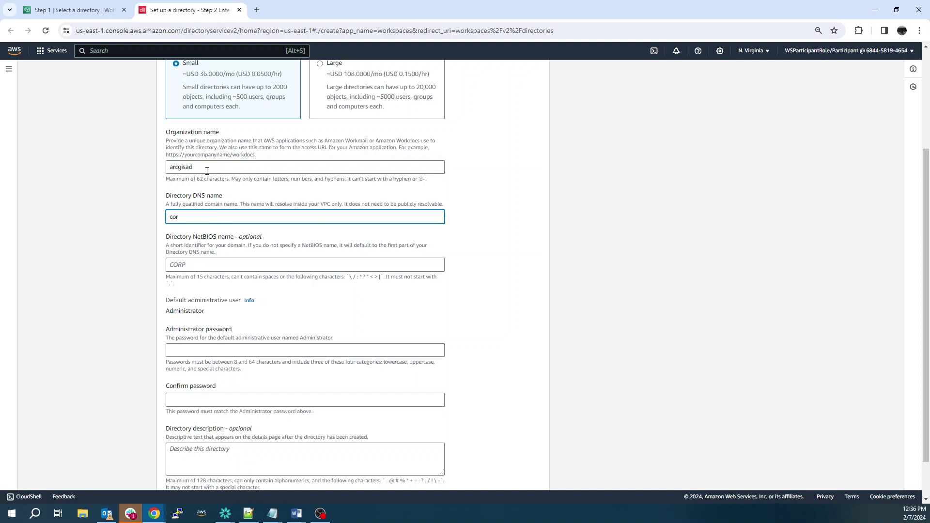
pyautogui.write('p.example.com')
pyautogui.press('Tab')
pyautogui.write('corp')
pyautogui.press('Tab')
pyautogui.press('Tab')
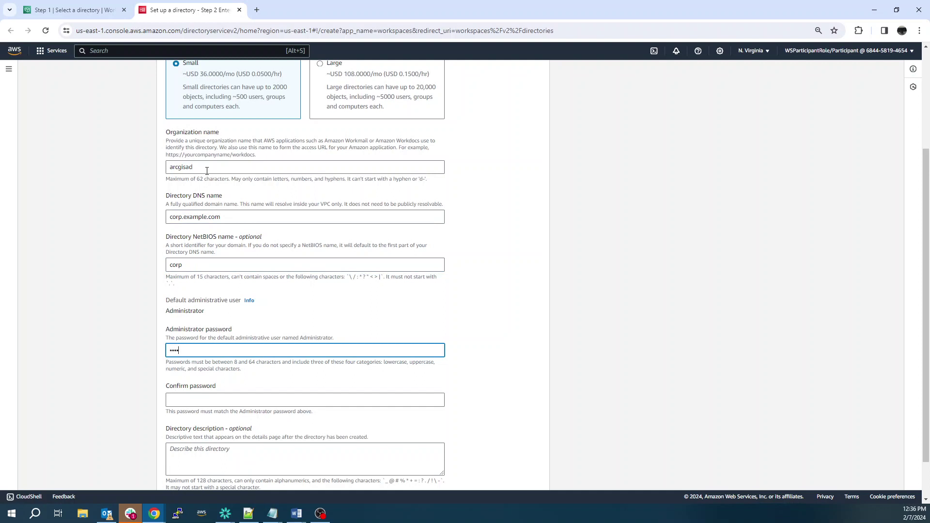
pyautogui.press('Tab')
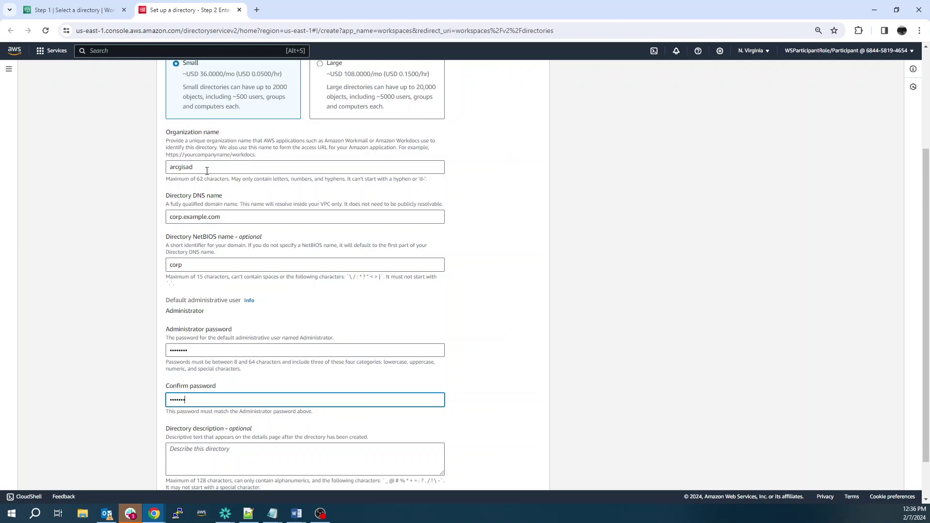
pyautogui.press('Tab')
pyautogui.write('m')
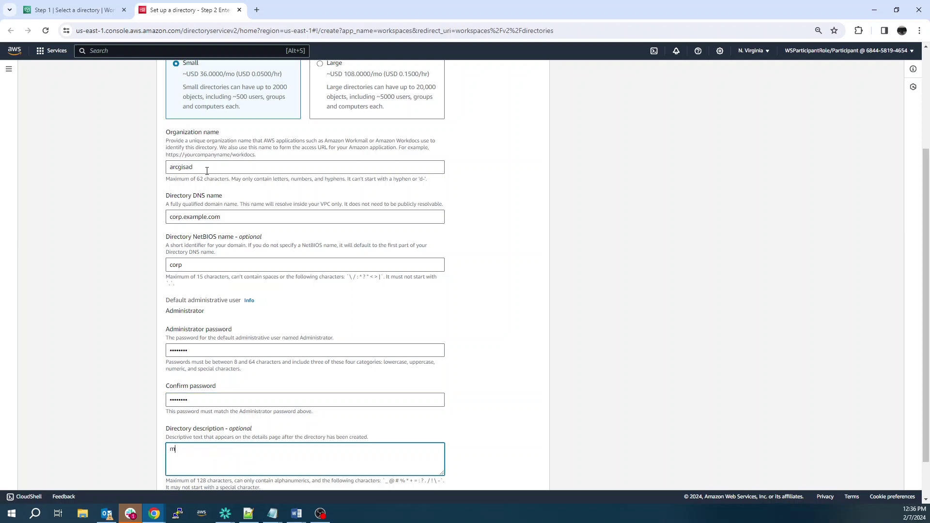
pyautogui.write('y ad server')
pyautogui.scroll(-2, 437, 217)
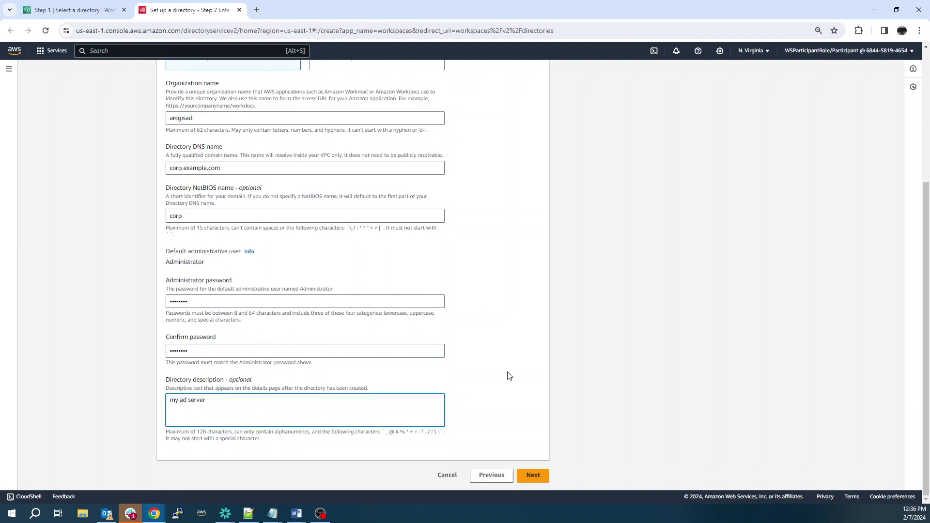
pyautogui.click(535, 484)
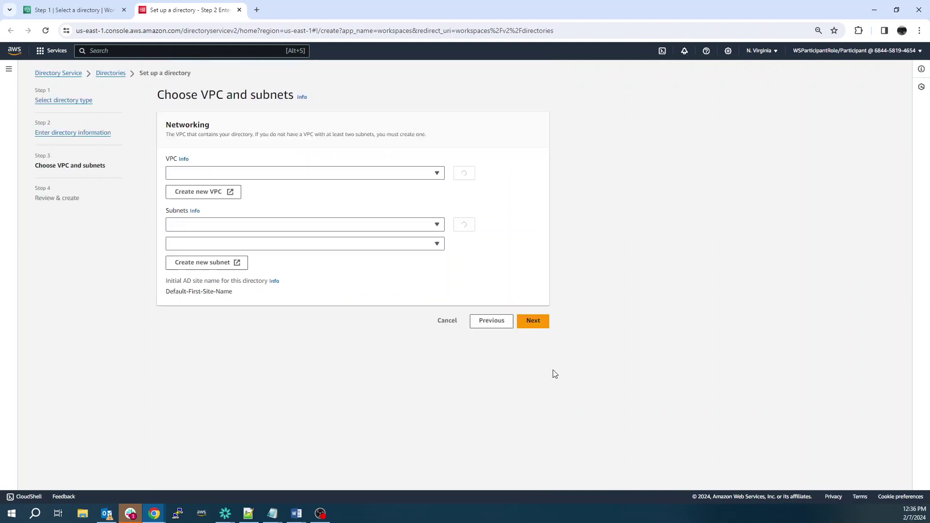
# Step: Assign subnets in us-east-1a and us-east-1b and create the Simple AD directory
pyautogui.click(280, 225)
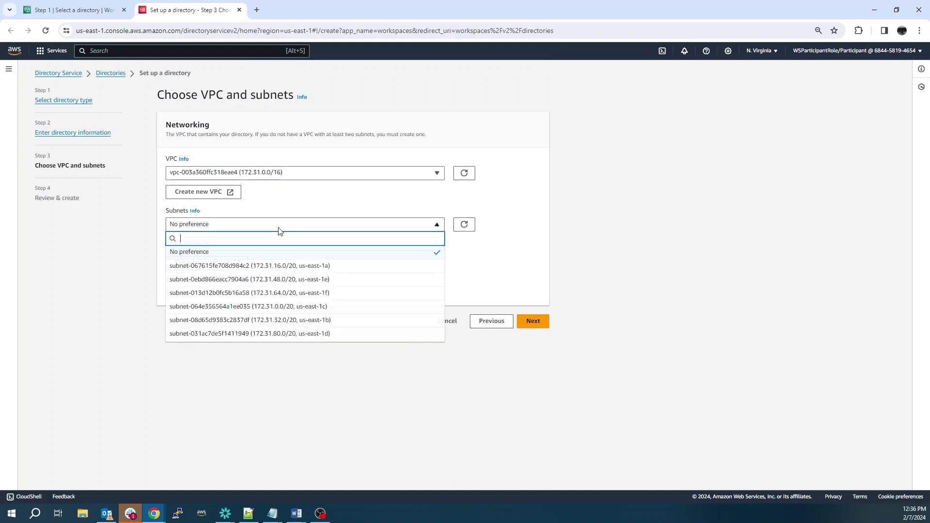
pyautogui.click(301, 266)
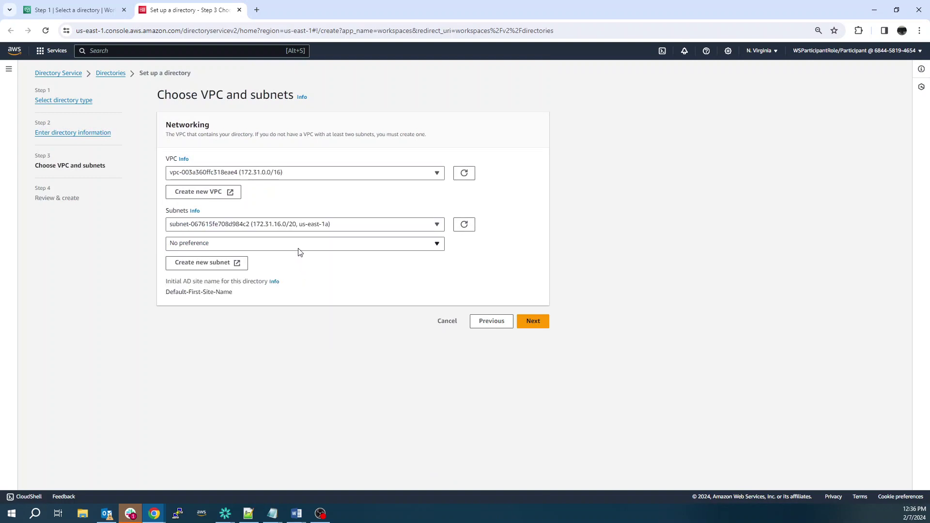
pyautogui.click(298, 245)
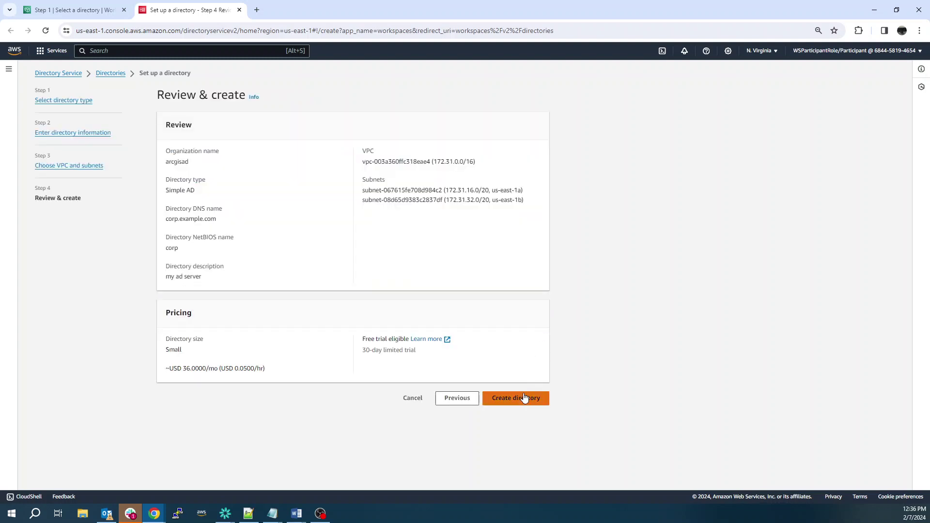
pyautogui.click(524, 398)
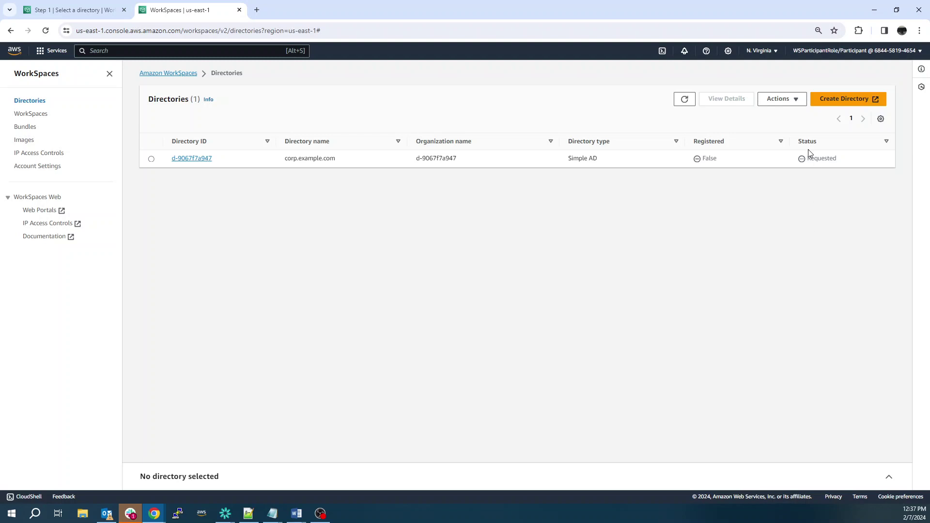
# Step: Refresh the Directories list until corp.example.com shows status Active
pyautogui.click(684, 99)
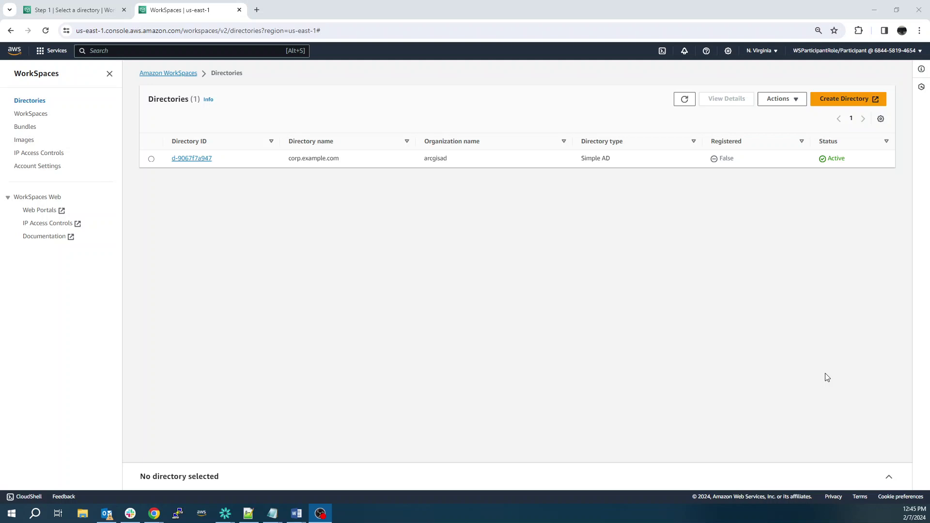
# Step: Back in the Create WorkSpaces wizard, select corp.example.com and begin registering it
pyautogui.click(777, 216)
pyautogui.click(86, 11)
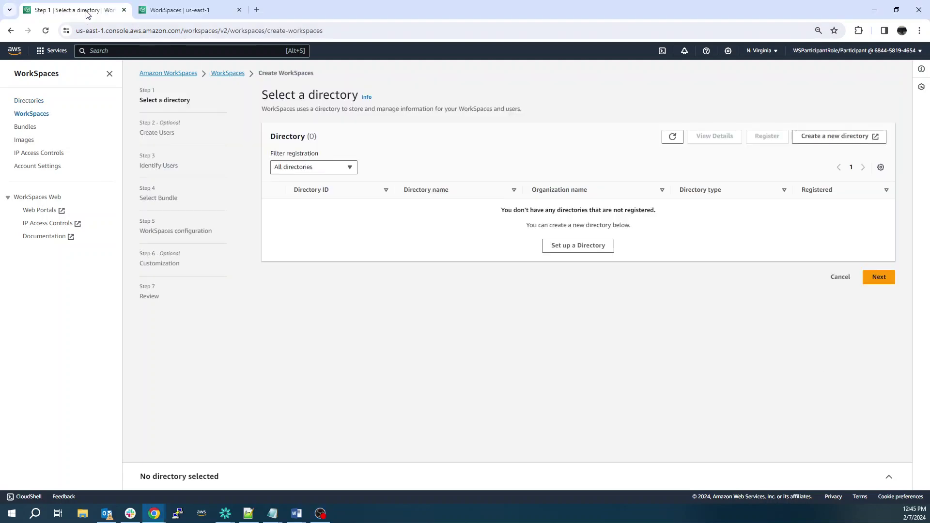
pyautogui.click(674, 137)
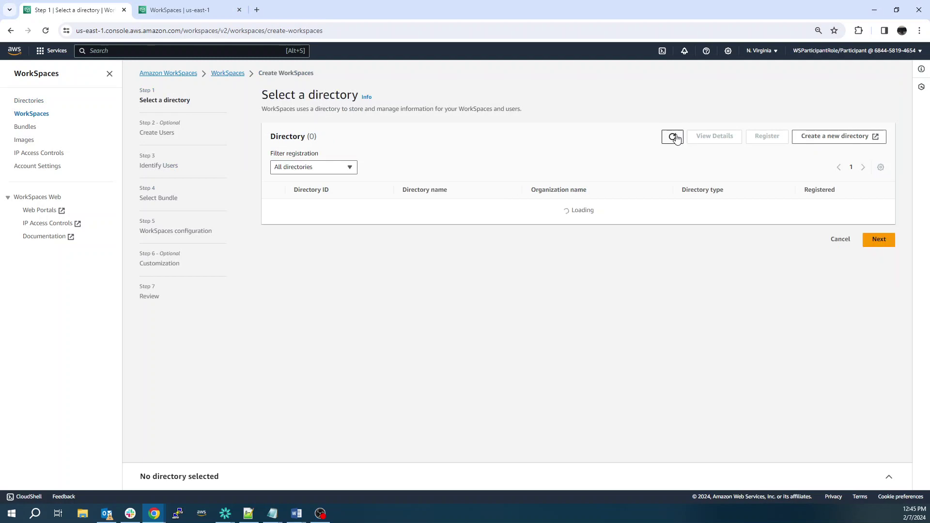
pyautogui.click(273, 208)
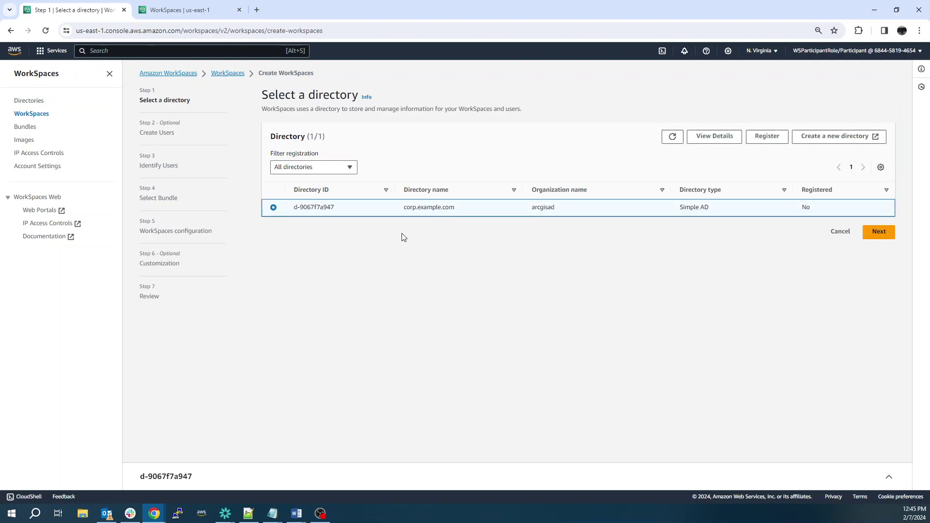
pyautogui.click(885, 236)
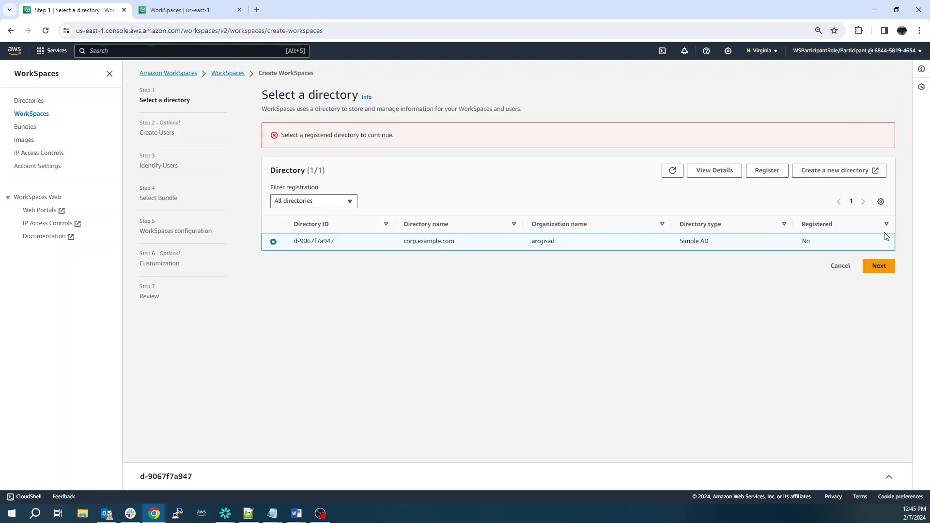
pyautogui.click(765, 171)
pyautogui.click(572, 314)
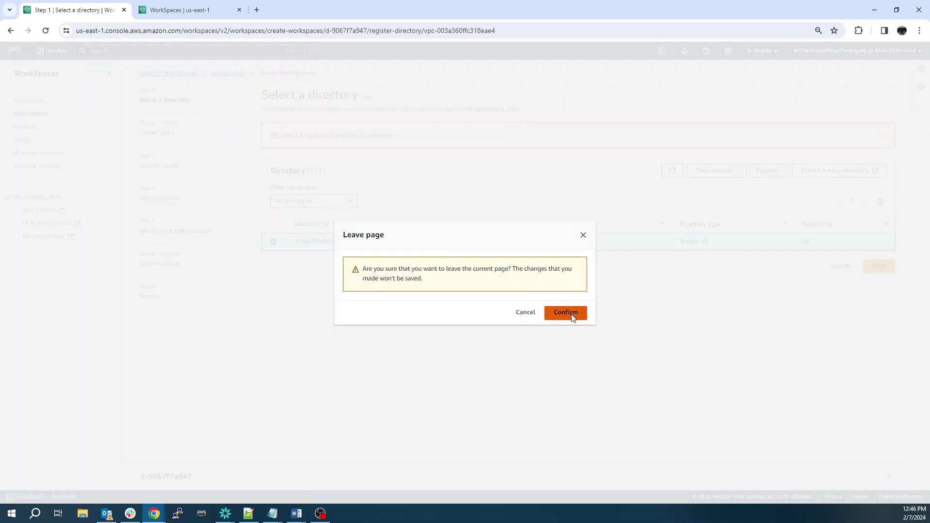
# Step: Register the directory with us-east-1a and us-east-1b subnets and self-service permissions enabled
pyautogui.click(290, 165)
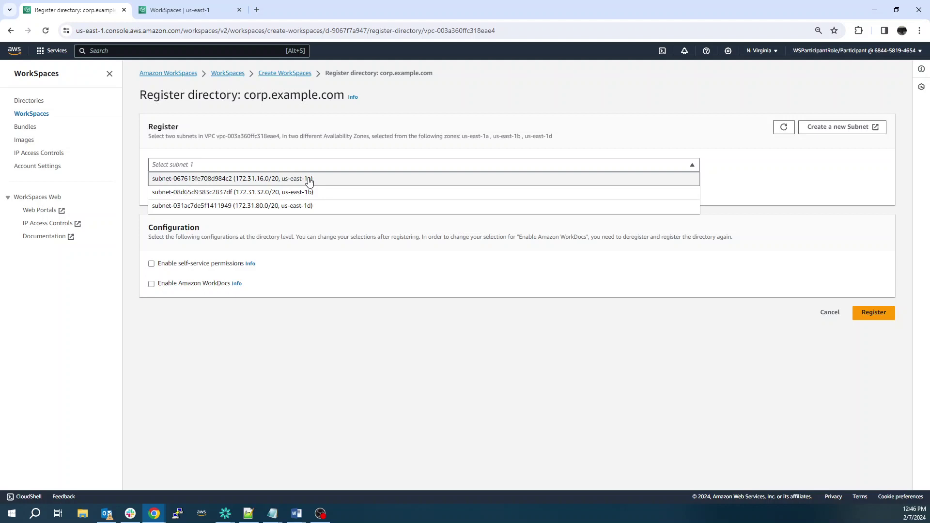
pyautogui.click(307, 179)
pyautogui.click(313, 191)
pyautogui.click(317, 203)
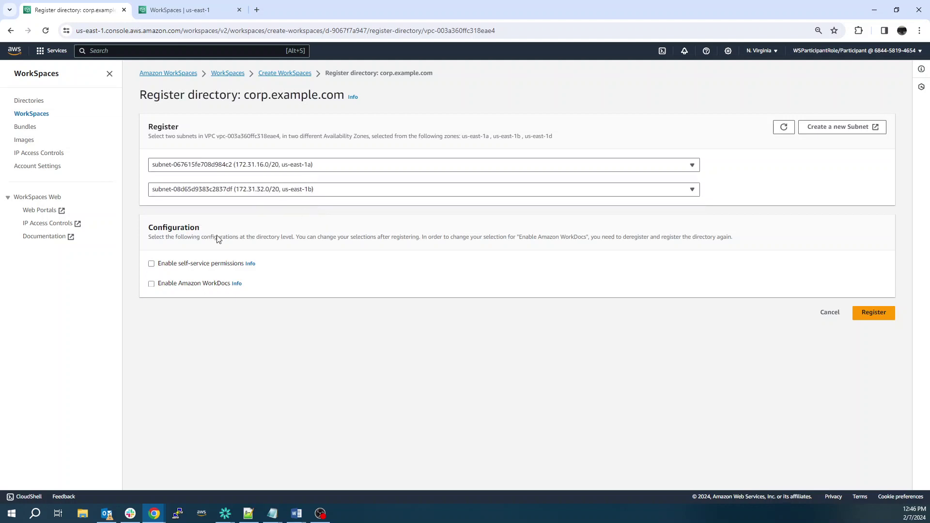
pyautogui.click(152, 264)
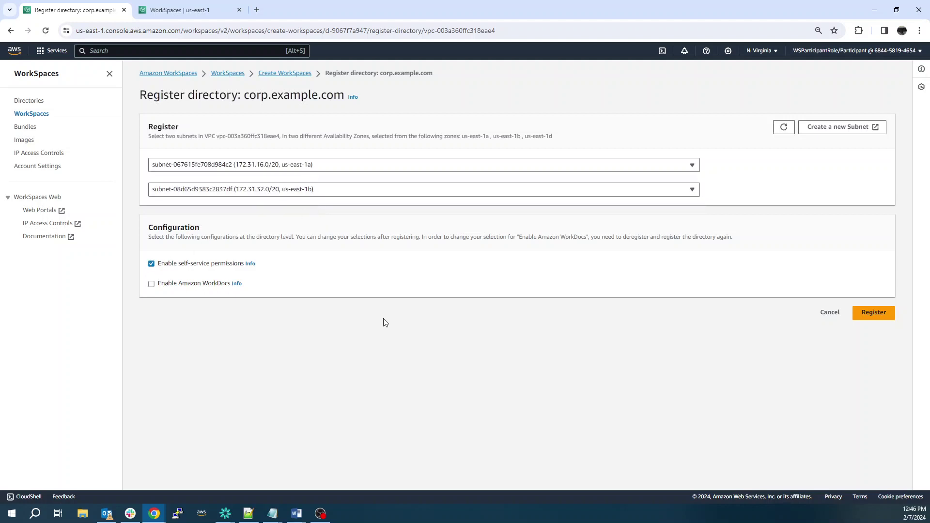
pyautogui.click(870, 314)
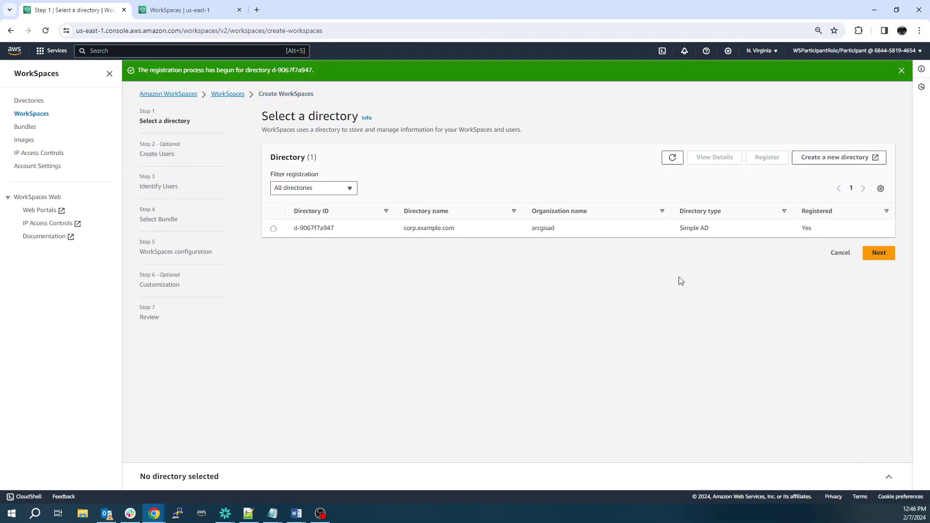
# Step: Select the registered corp.example.com directory and add a new user entry
pyautogui.click(274, 229)
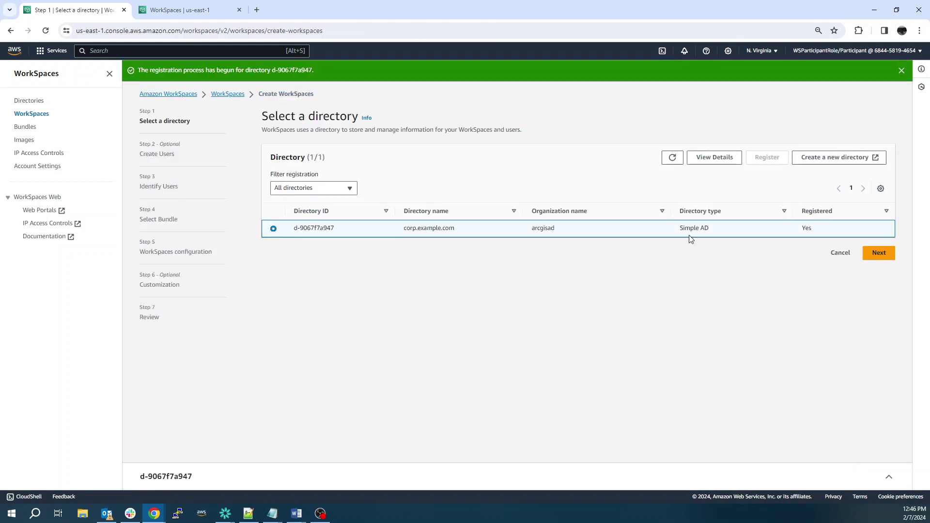
pyautogui.click(880, 253)
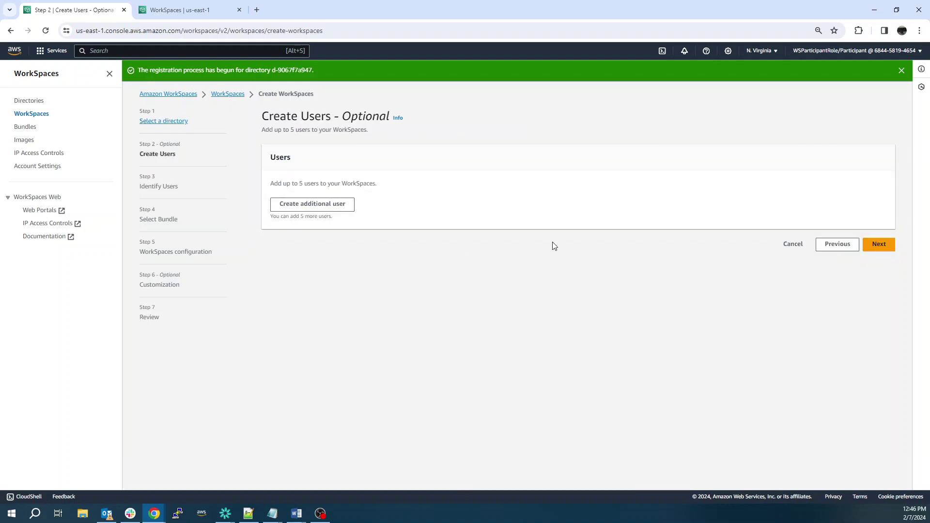
pyautogui.click(338, 208)
# Step: Fill in the new user's username, first name, last name and e-mail address
pyautogui.click(327, 191)
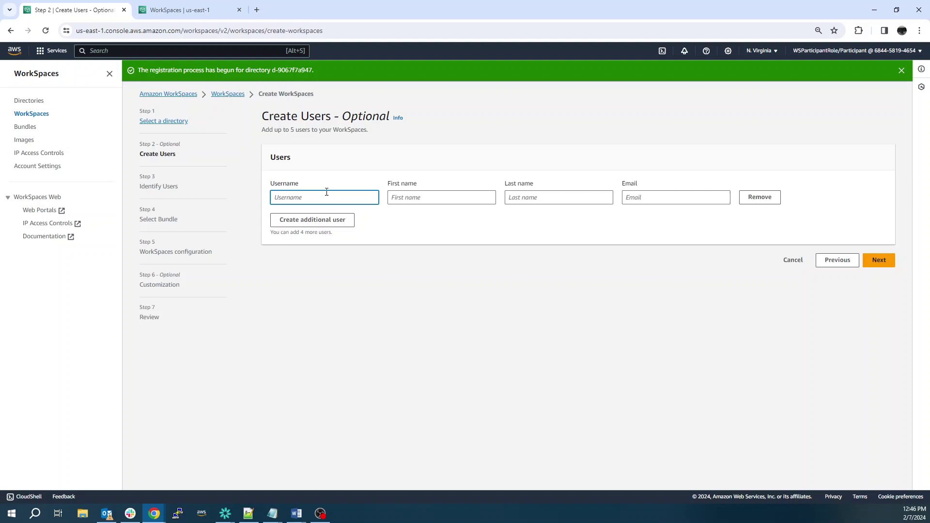
pyautogui.write('jeff')
pyautogui.press('Tab')
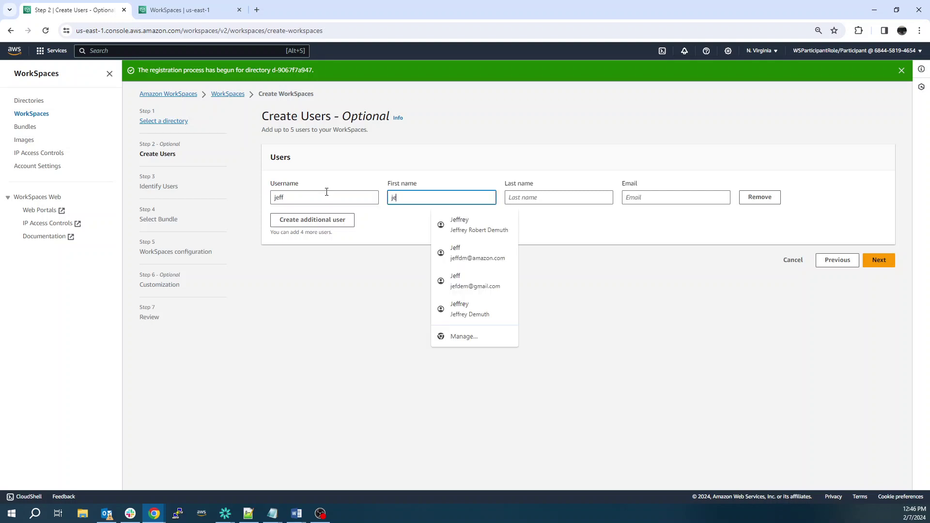
pyautogui.press('Tab')
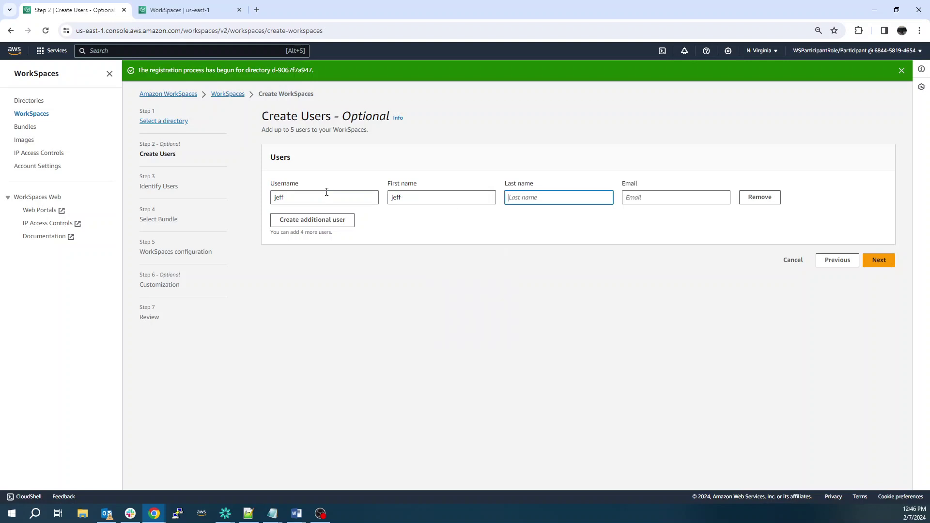
pyautogui.press('Tab')
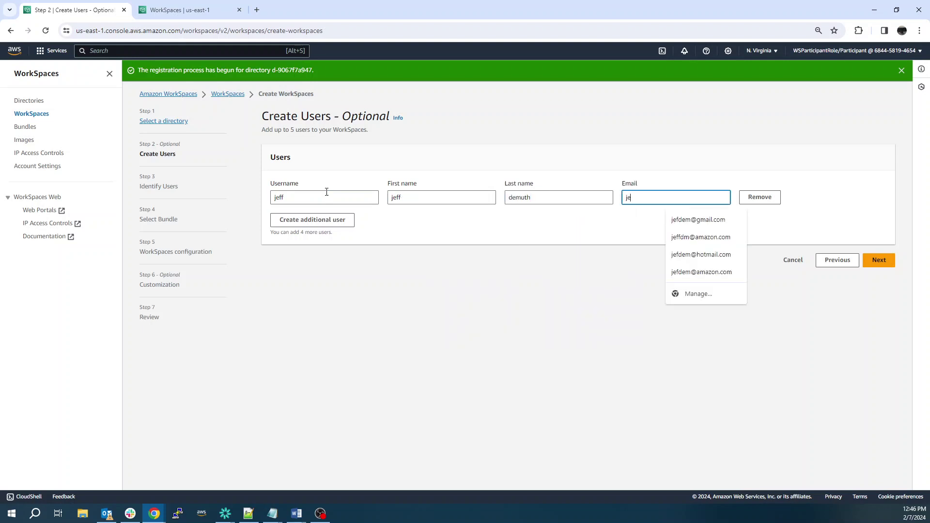
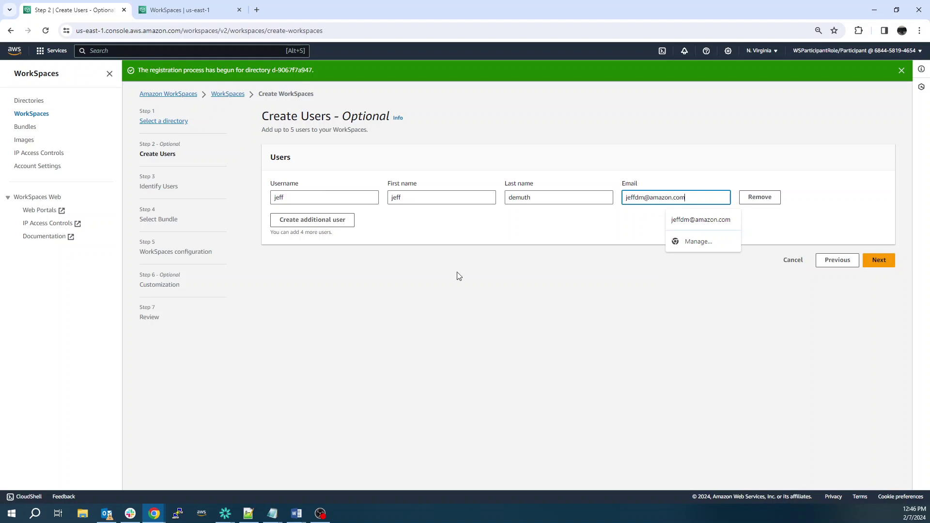
pyautogui.click(716, 289)
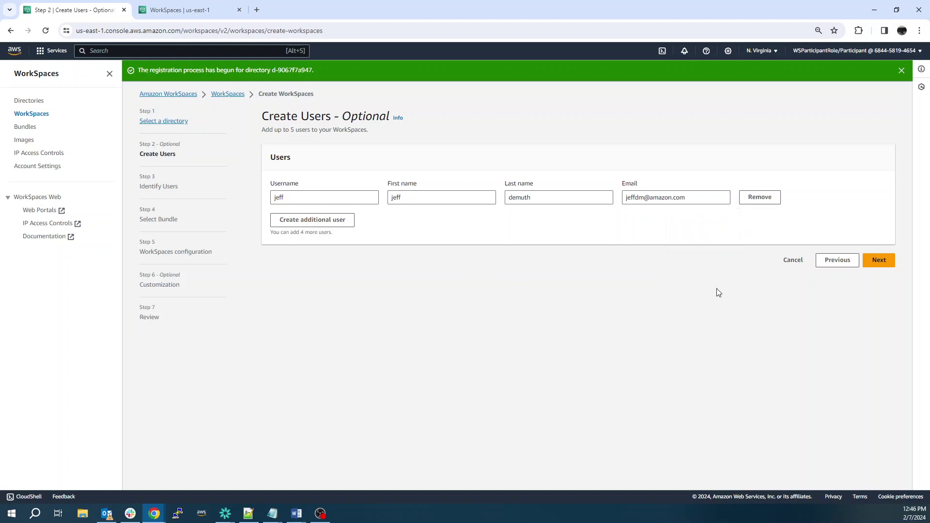
# Step: Create the user and select the Standard Windows 10 (Server 2022 based) bundle
pyautogui.click(881, 260)
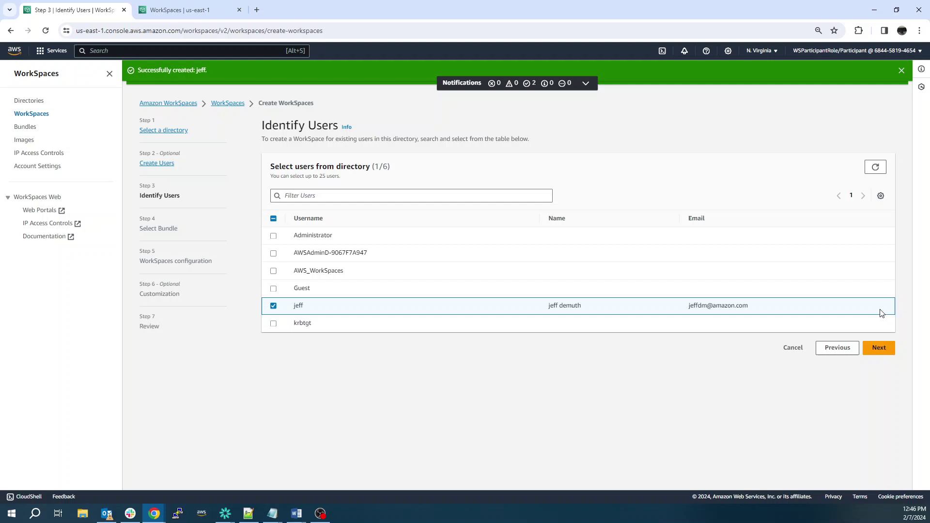
pyautogui.click(879, 349)
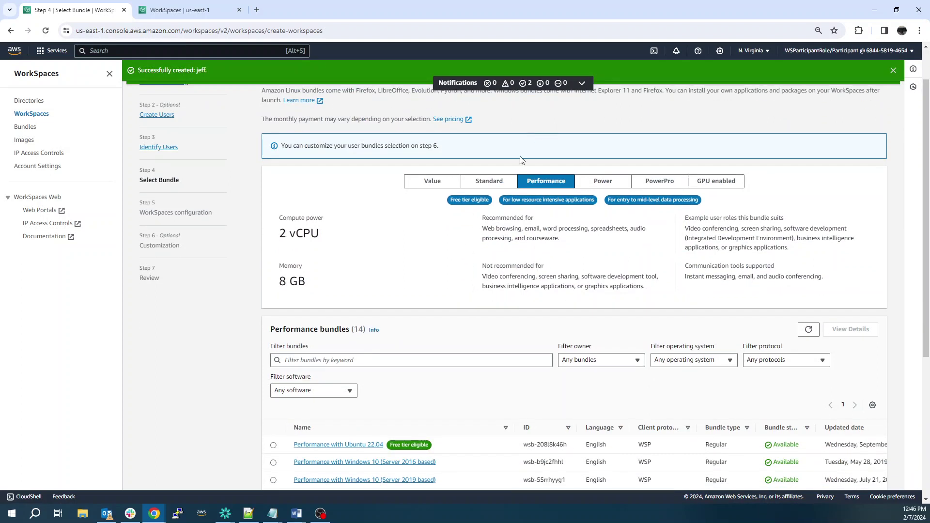
pyautogui.click(506, 181)
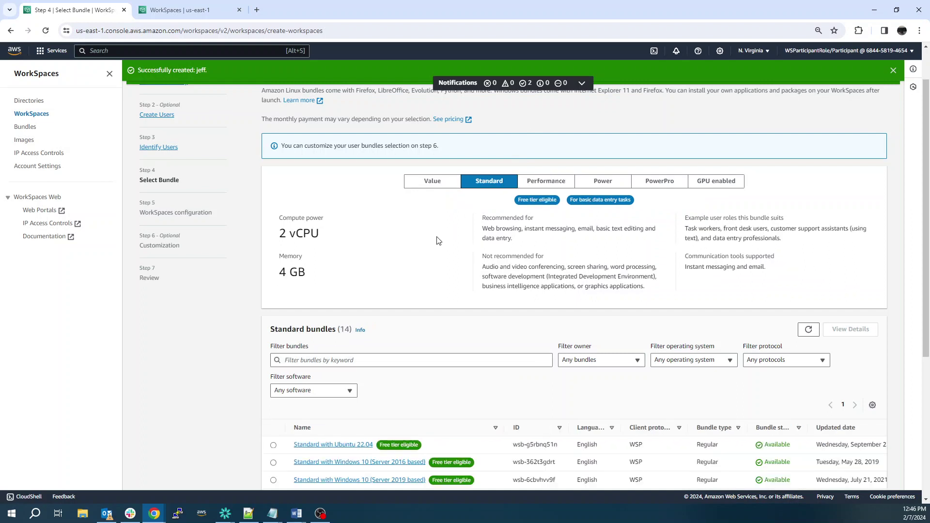
pyautogui.scroll(-2, 438, 240)
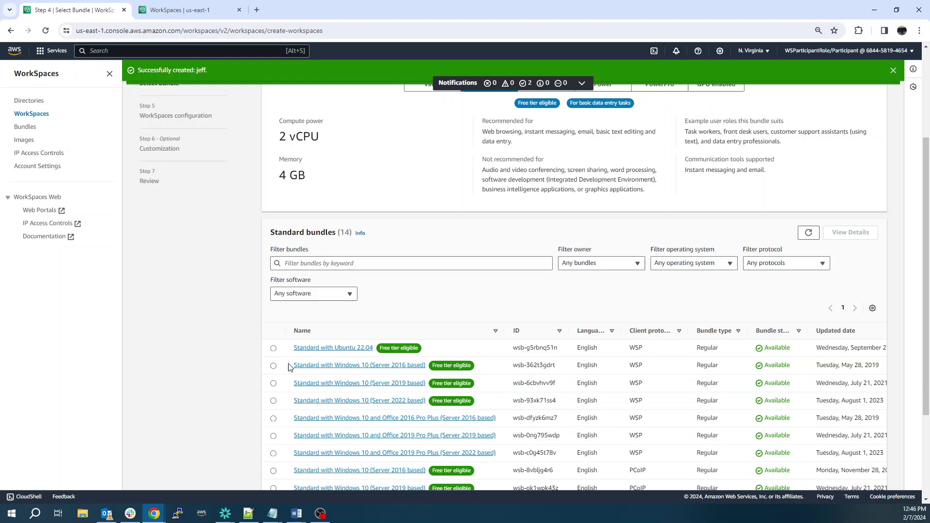
pyautogui.scroll(1, 402, 220)
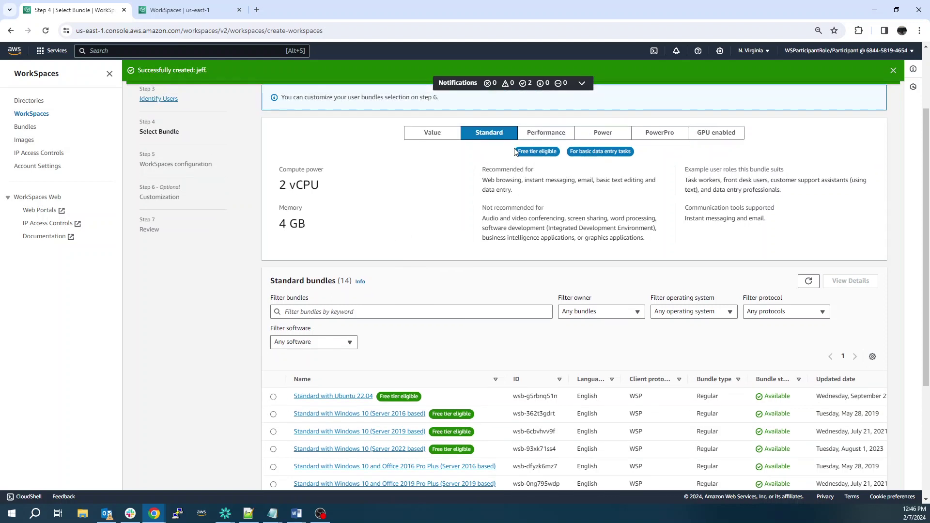
pyautogui.scroll(-1, 370, 283)
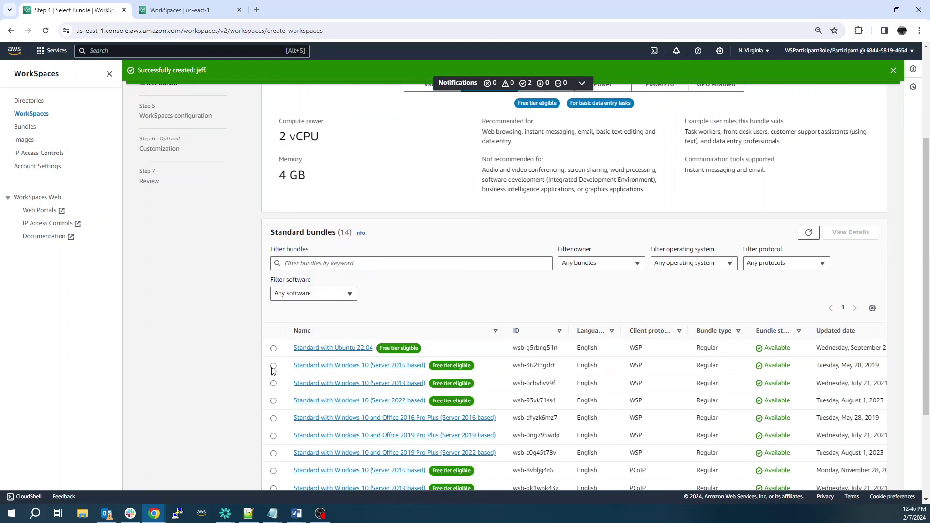
pyautogui.click(273, 401)
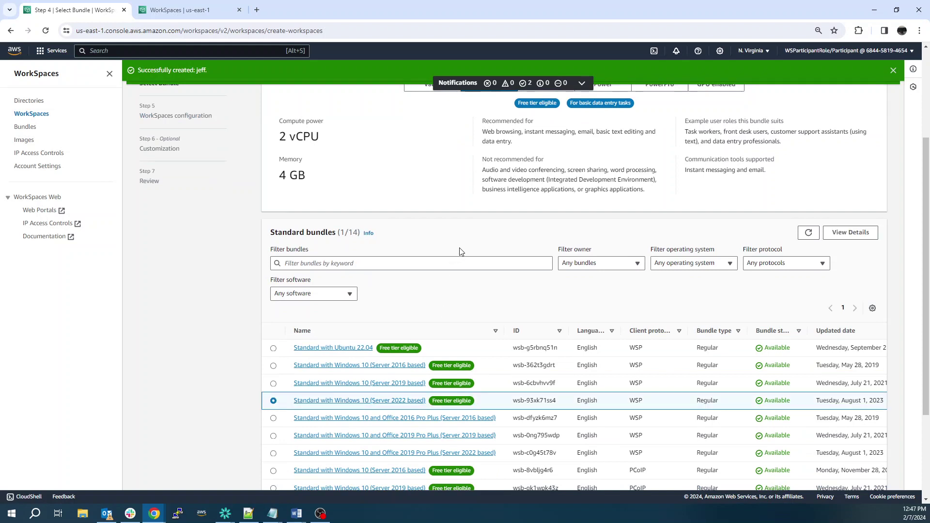
pyautogui.scroll(-3, 461, 251)
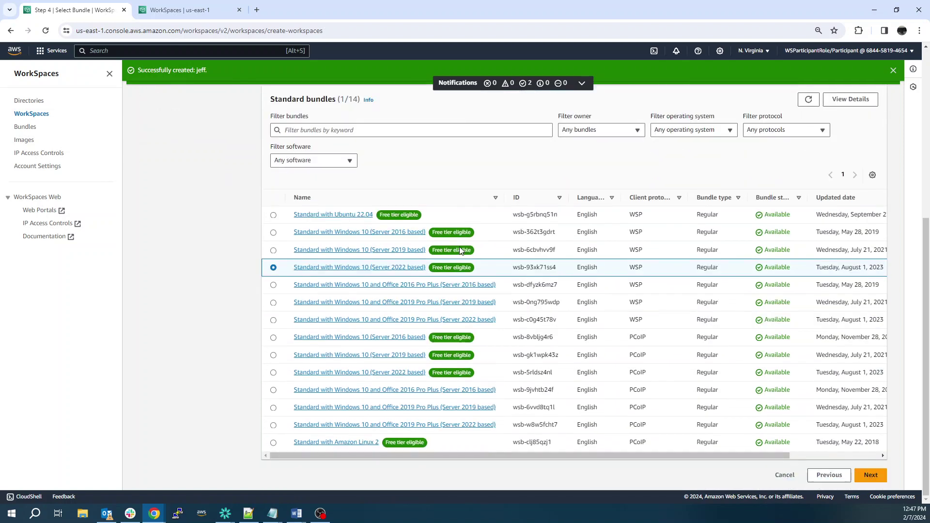
pyautogui.scroll(6, 460, 250)
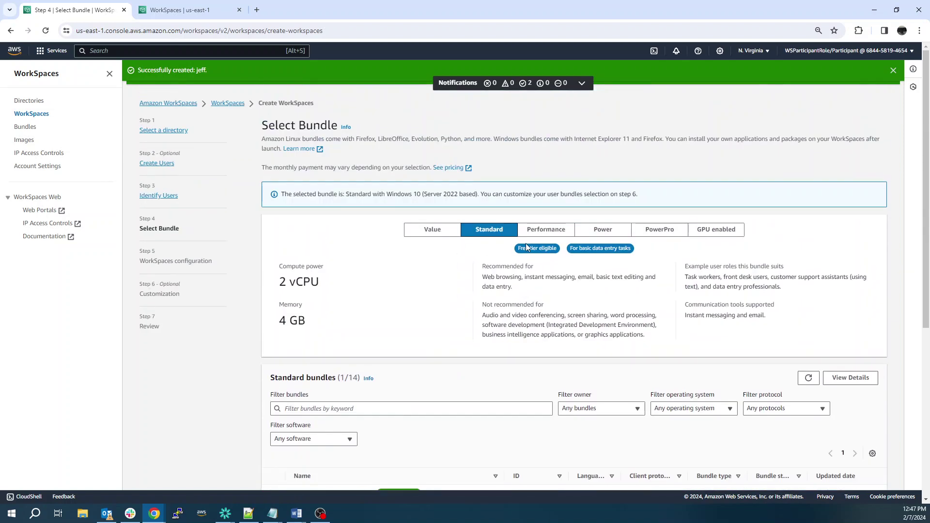
# Step: Browse the Performance, Power and GPU enabled bundle tiers
pyautogui.click(537, 227)
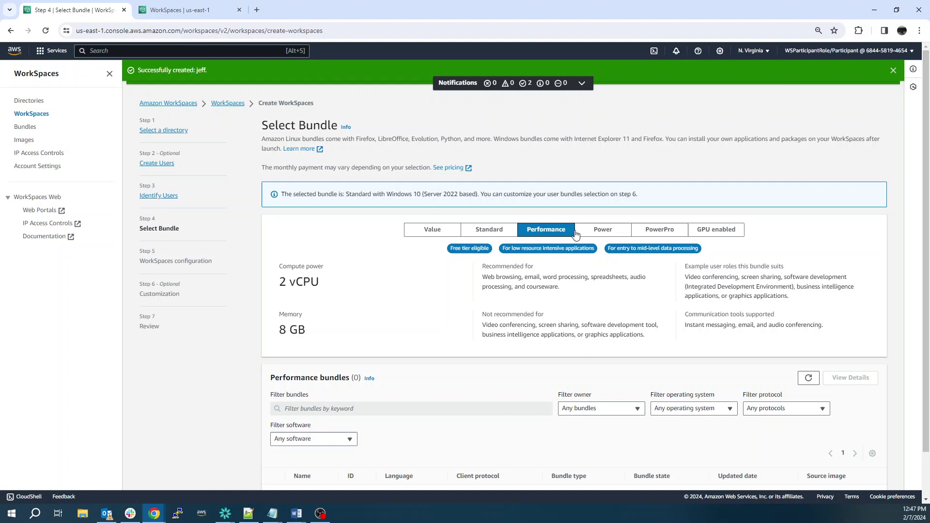
pyautogui.click(617, 234)
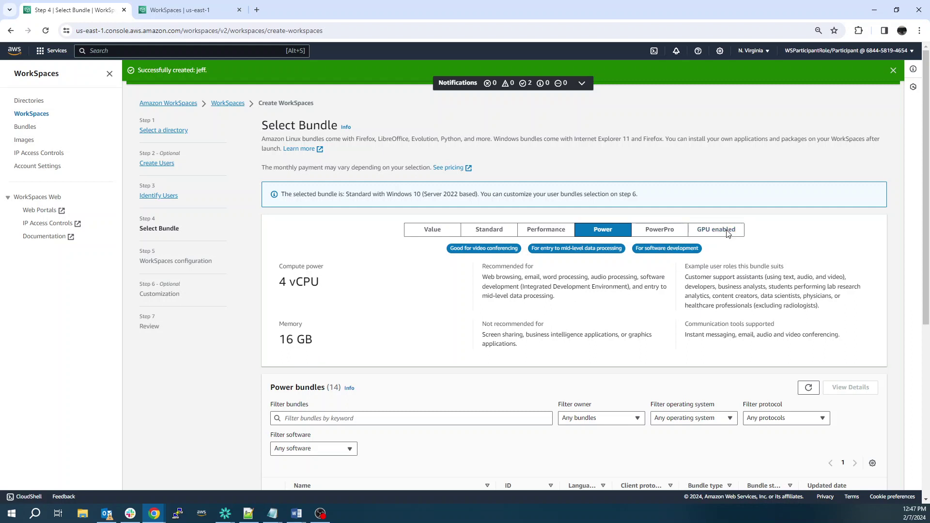
pyautogui.click(727, 234)
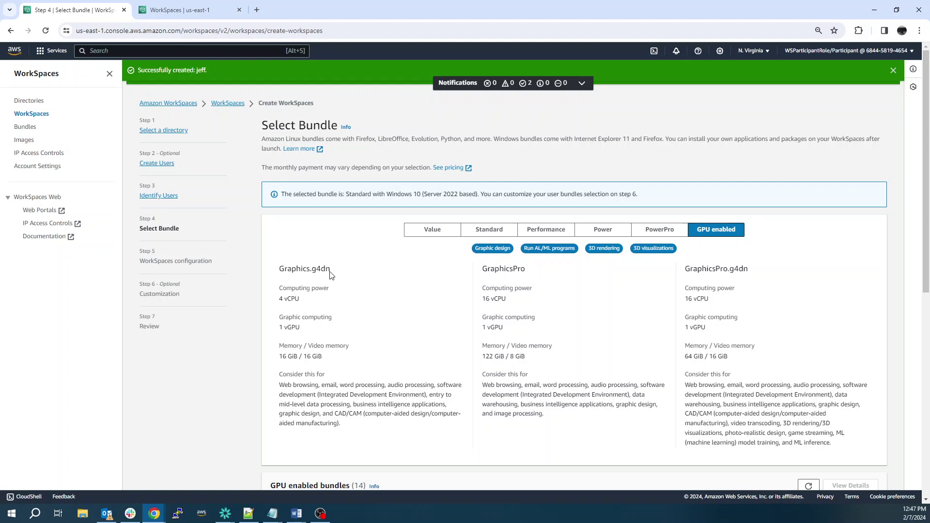
pyautogui.scroll(-5, 361, 314)
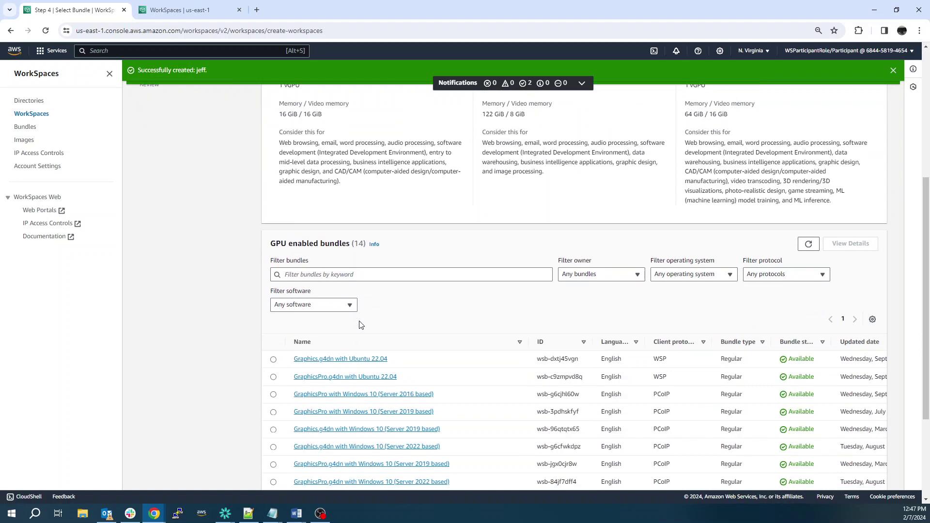
pyautogui.scroll(2, 377, 323)
pyautogui.scroll(-2, 379, 323)
pyautogui.scroll(3, 664, 394)
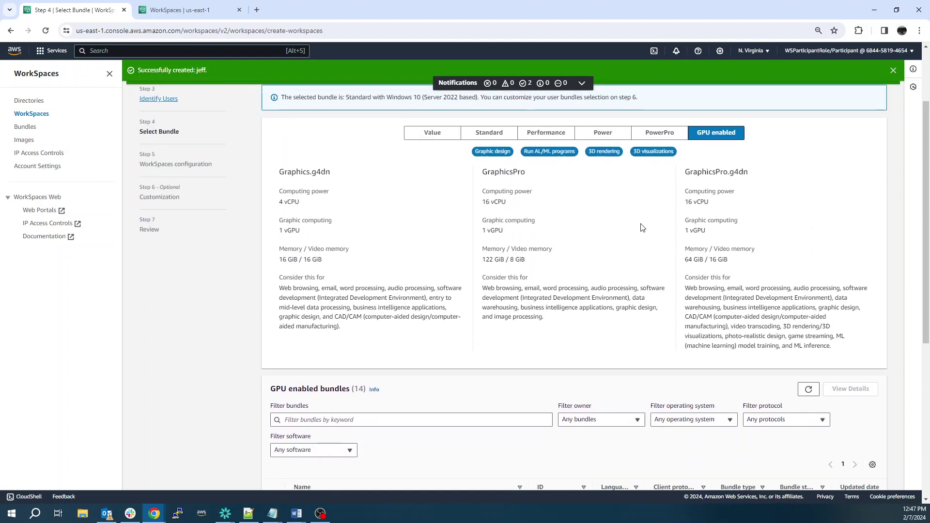
pyautogui.scroll(1, 640, 225)
# Step: Select the Power with Windows 10 and Office 2019 Pro Plus (Server 2022 based) bundle
pyautogui.click(546, 183)
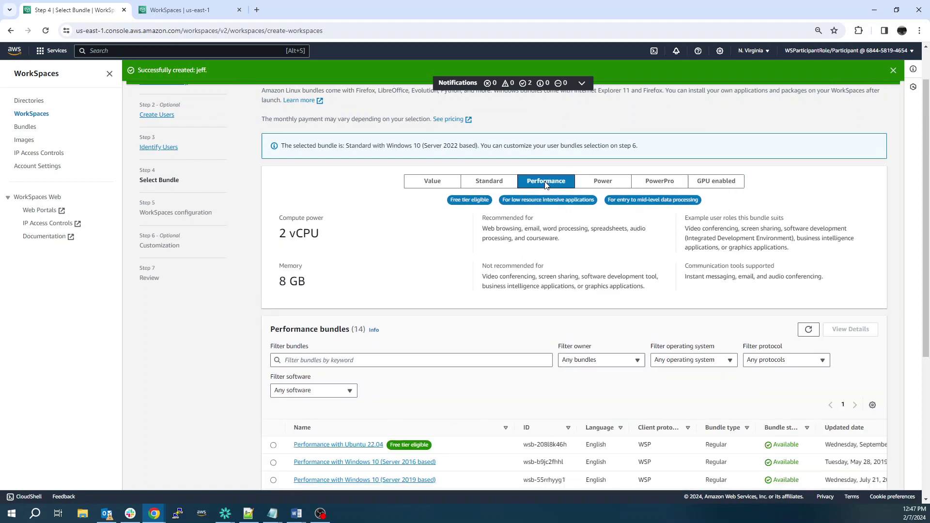
pyautogui.click(599, 185)
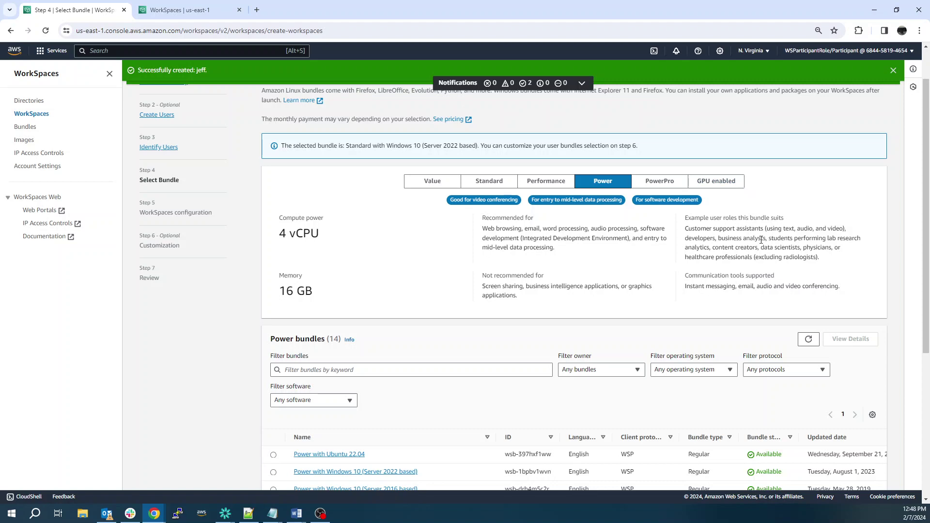
pyautogui.scroll(-3, 761, 240)
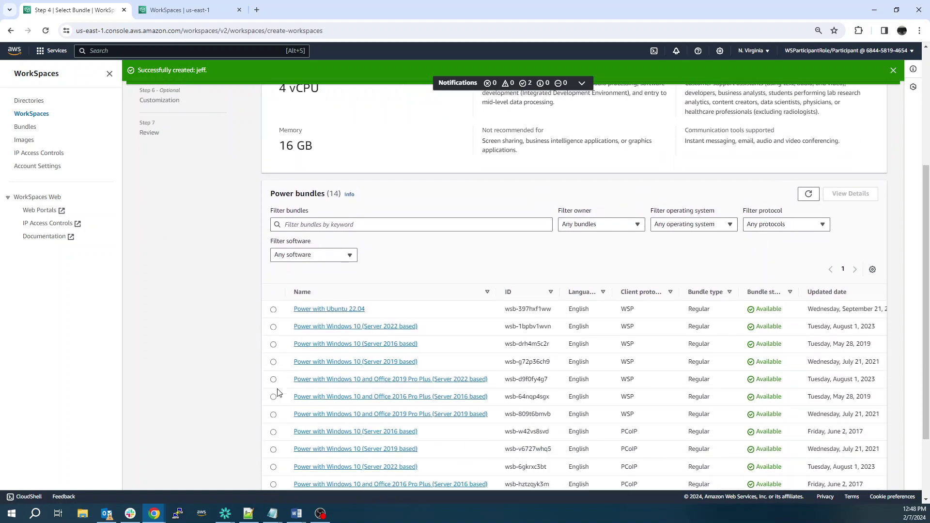
pyautogui.click(274, 379)
pyautogui.scroll(3, 325, 339)
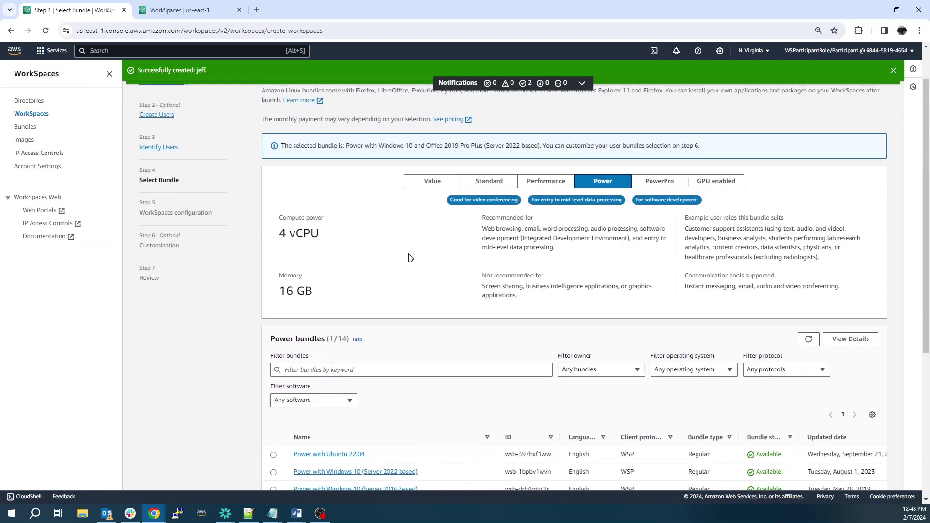
pyautogui.scroll(-5, 409, 259)
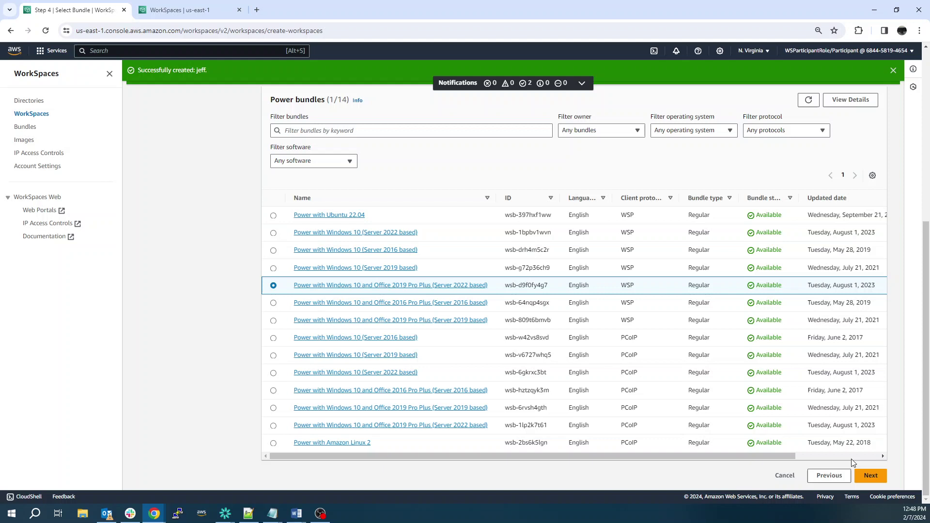
# Step: Keep AutoStop running mode, pass customization and review, and create the WorkSpace
pyautogui.click(870, 477)
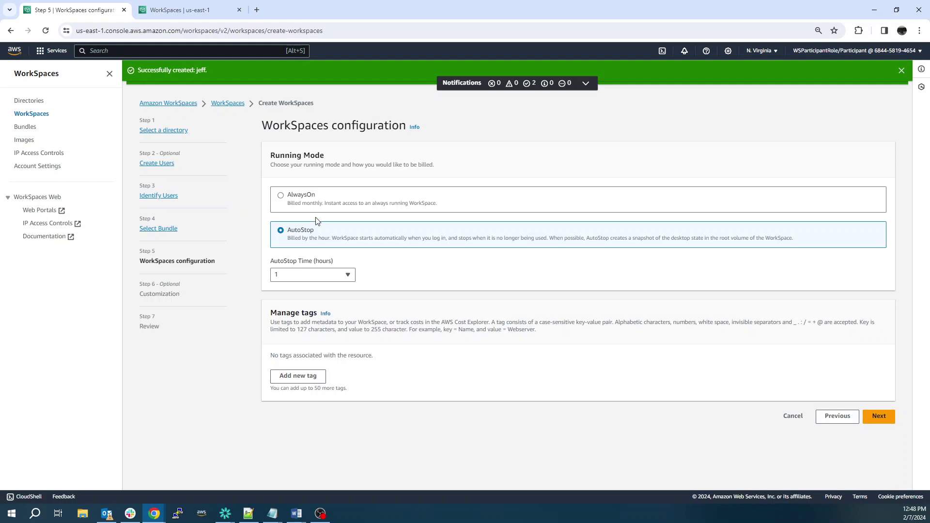
pyautogui.click(887, 422)
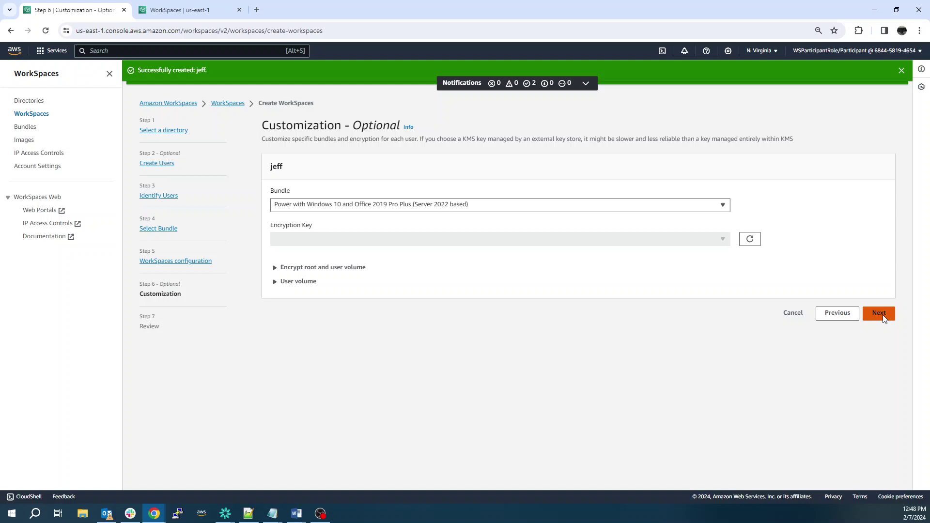
pyautogui.click(883, 315)
pyautogui.scroll(-5, 823, 268)
pyautogui.scroll(-1, 822, 268)
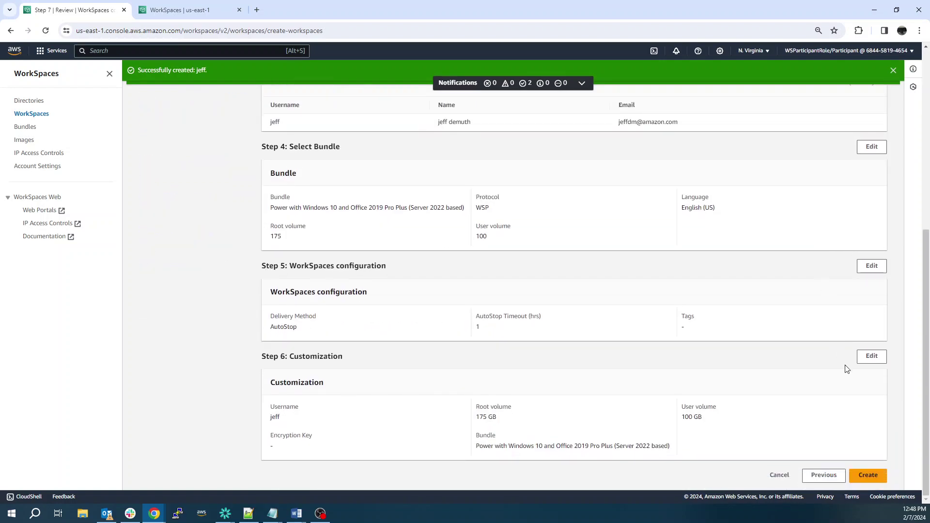
pyautogui.click(871, 476)
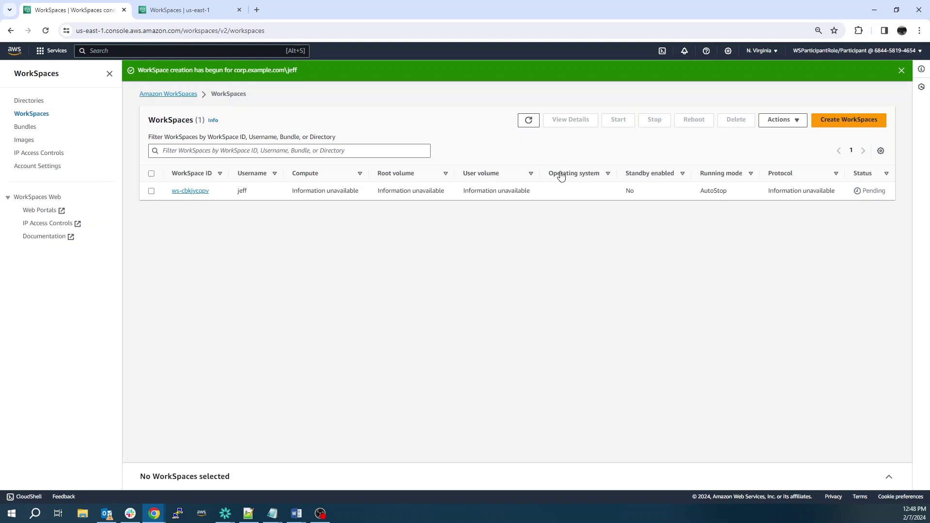
# Step: Refresh the WorkSpaces list until ws-cbkjycqpv shows Available, then view its details
pyautogui.click(530, 119)
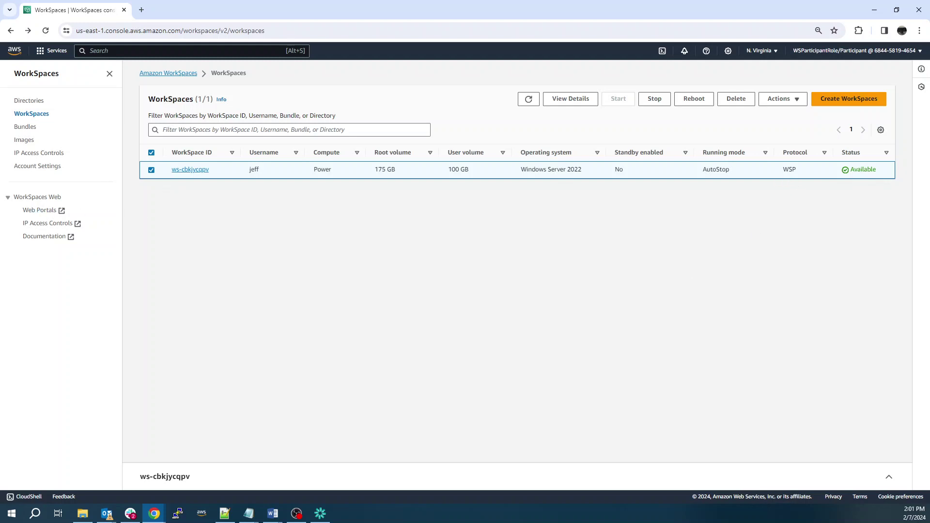
pyautogui.press('F9')
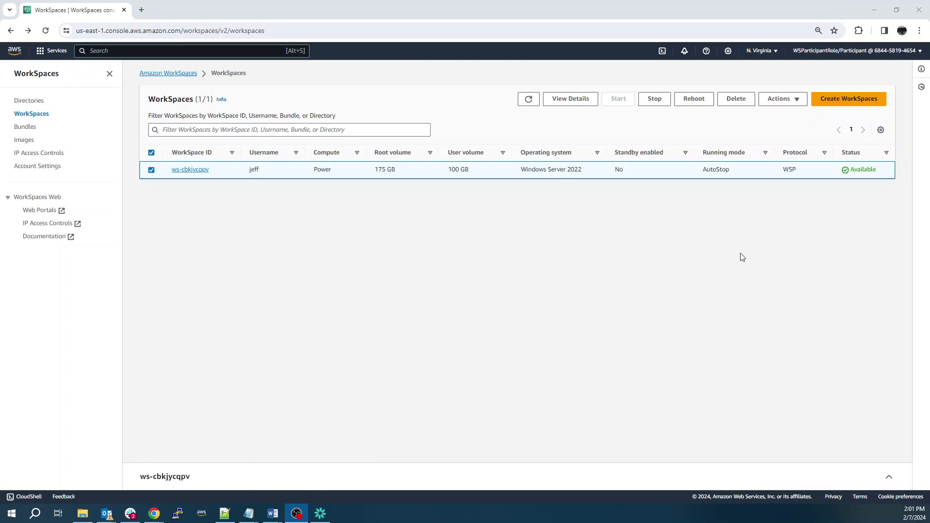
pyautogui.click(726, 213)
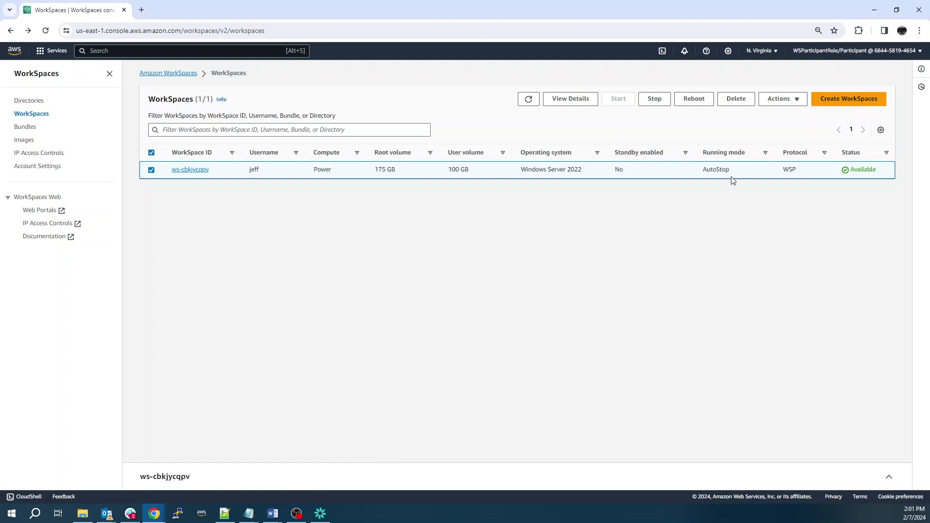
pyautogui.doubleClick(792, 169)
pyautogui.click(775, 242)
# Step: Copy the new WorkSpace's registration code from its details page, then return to the WorkSpaces list
pyautogui.click(193, 169)
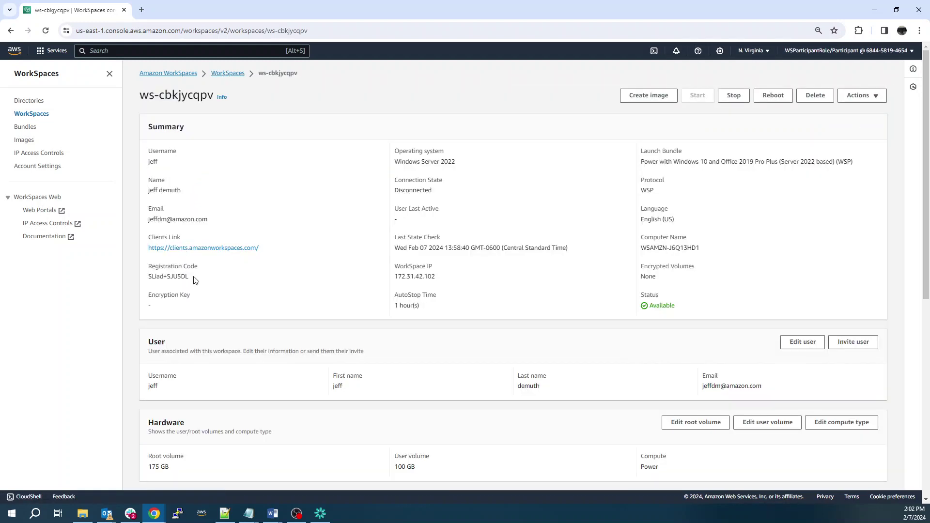
pyautogui.moveTo(196, 281); pyautogui.dragTo(147, 279)
pyautogui.hotkey('alt', 'Tab')
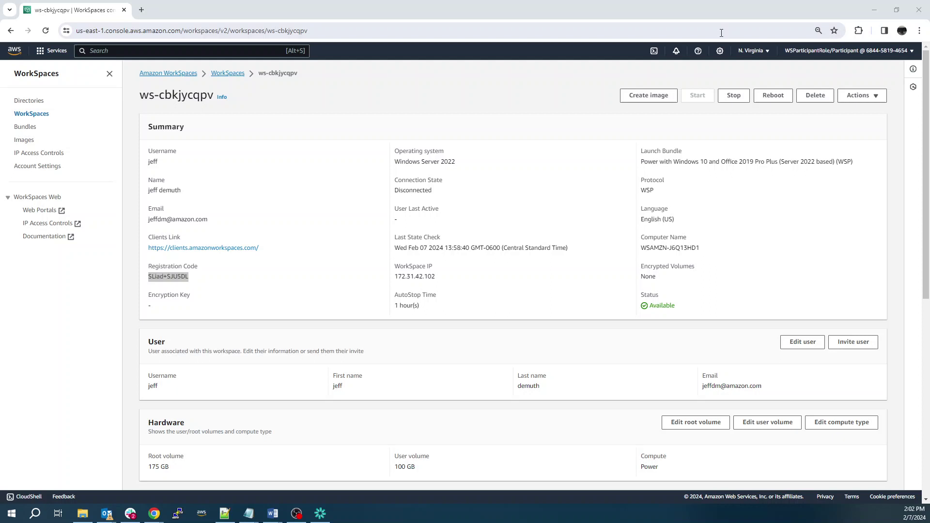
pyautogui.click(258, 99)
pyautogui.click(219, 73)
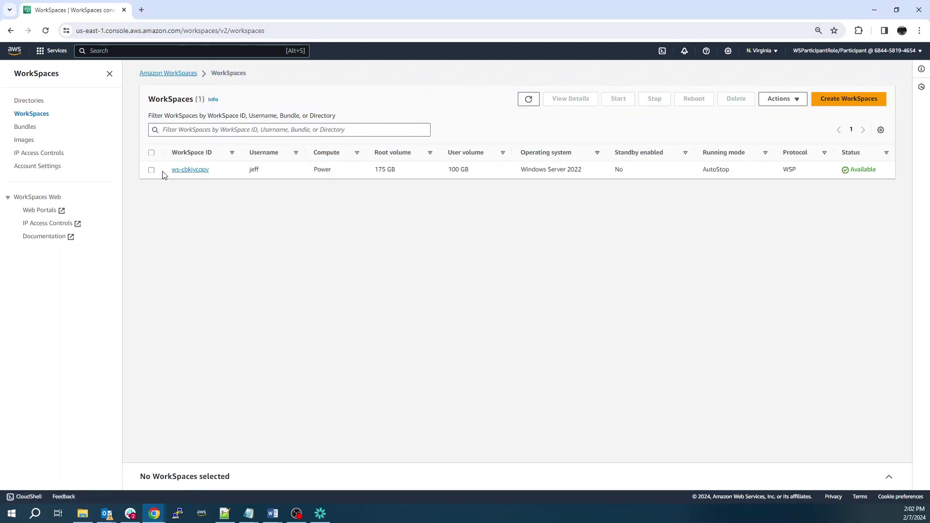
pyautogui.click(154, 172)
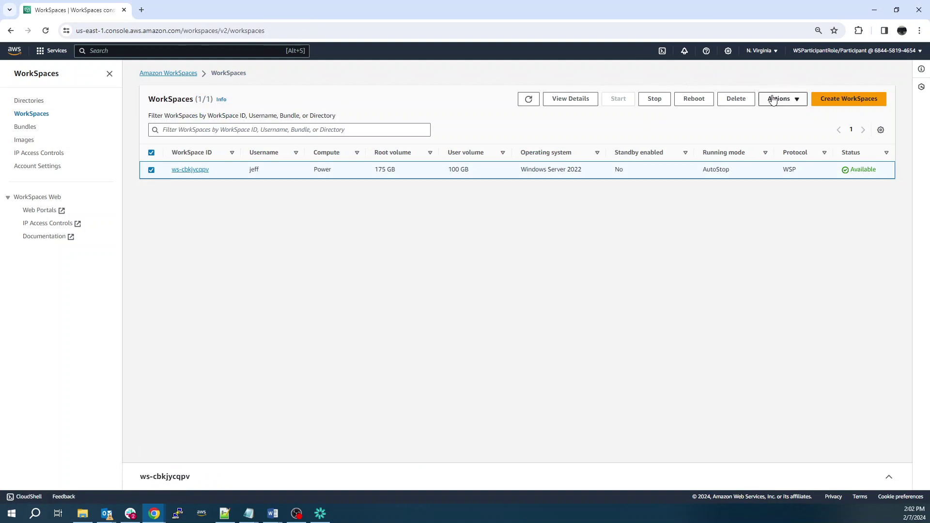
pyautogui.click(775, 99)
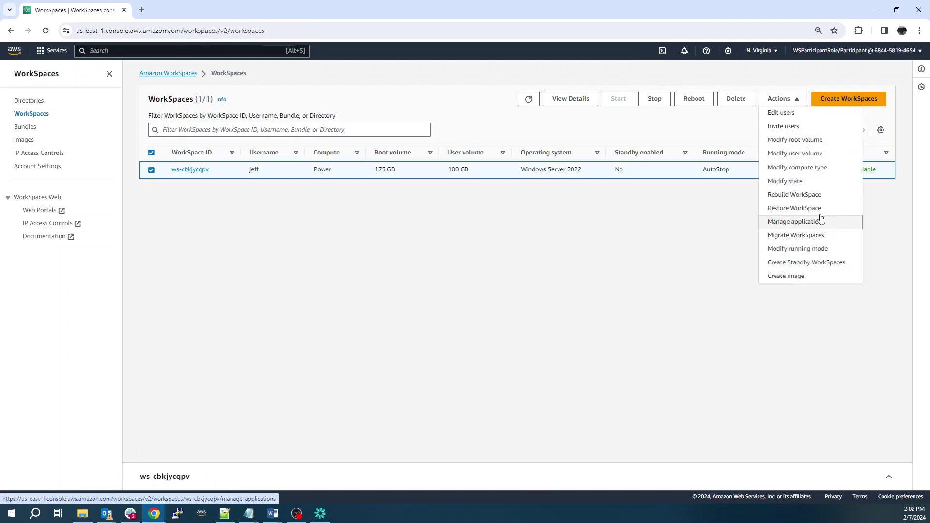
pyautogui.click(814, 172)
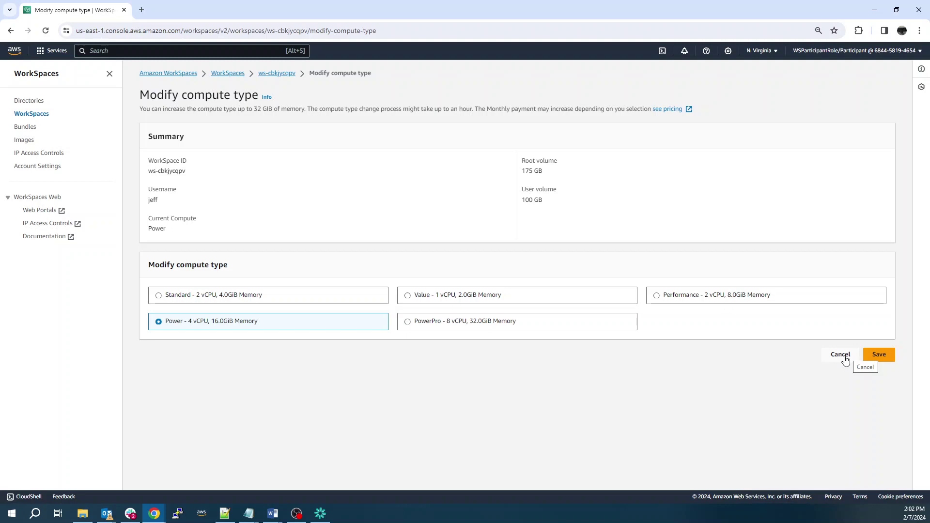
pyautogui.click(844, 356)
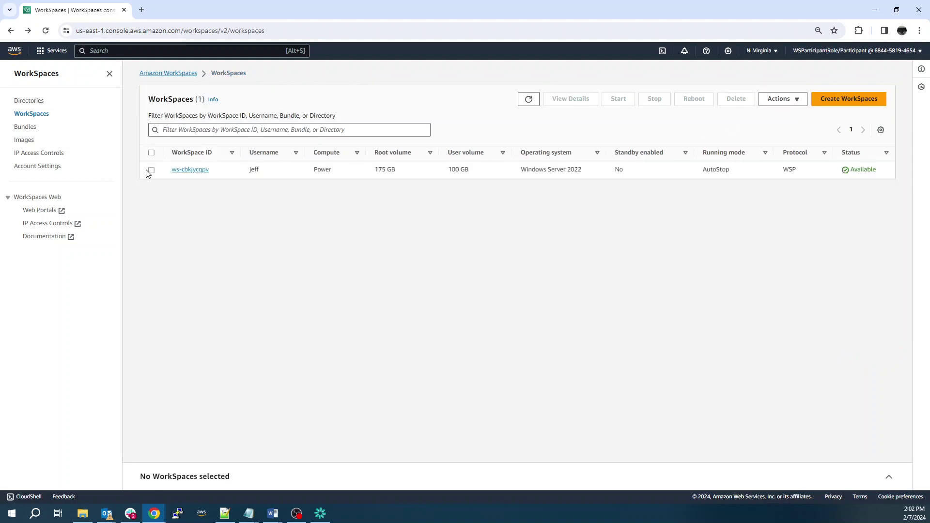
pyautogui.click(152, 170)
pyautogui.click(785, 103)
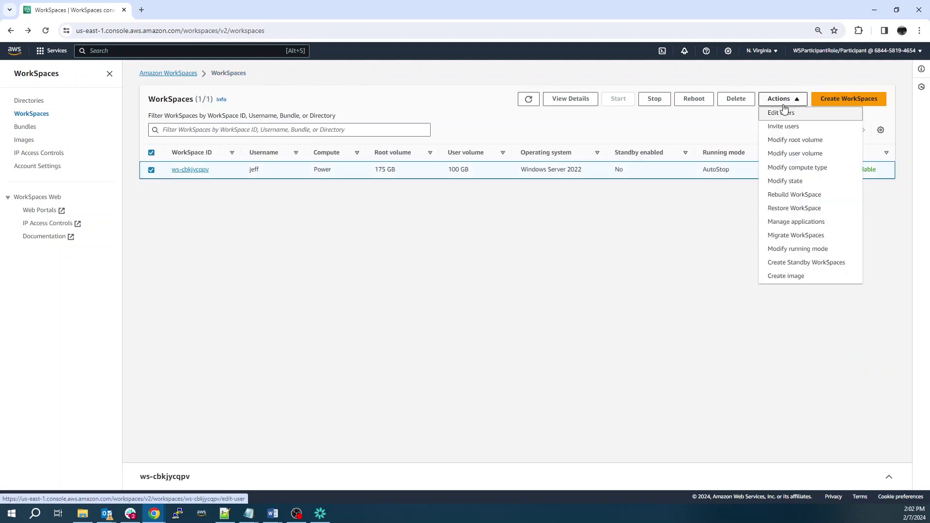
pyautogui.click(817, 252)
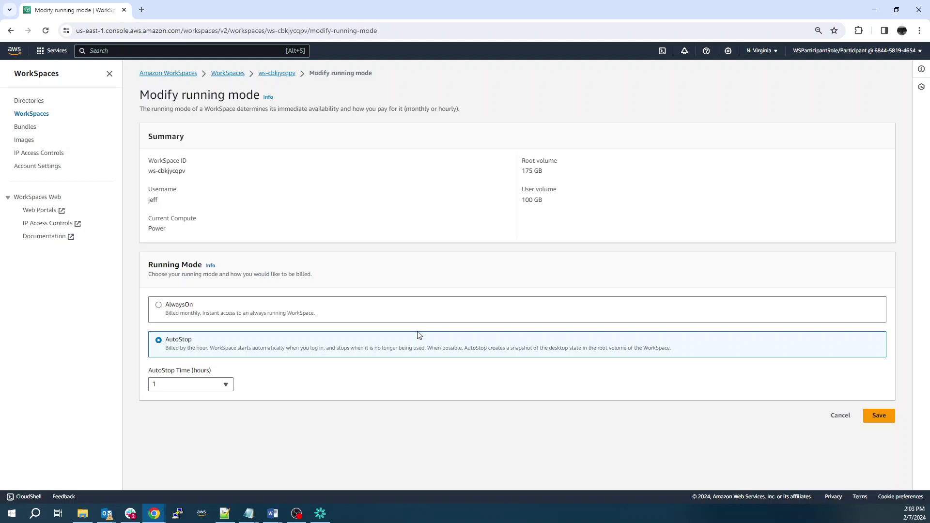
pyautogui.click(836, 420)
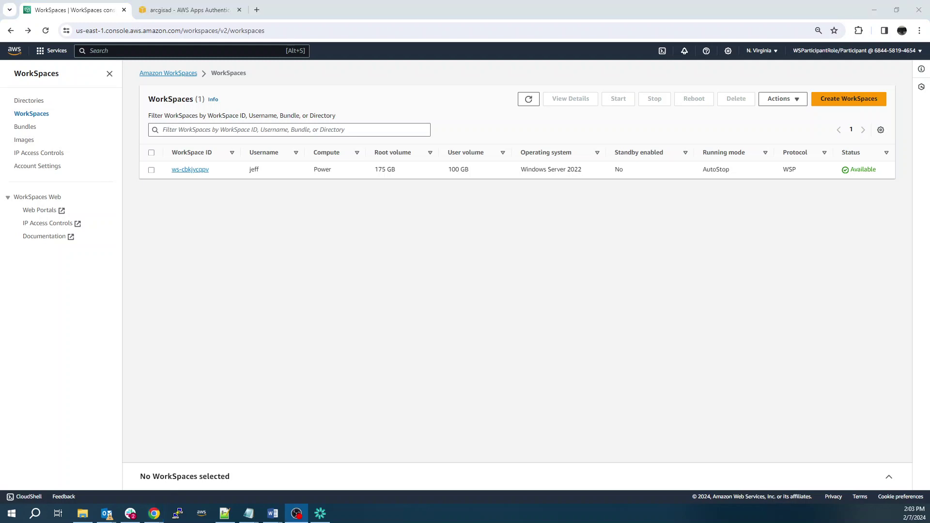
# Step: Enter the arcgisad user's new password and its confirmation on the credentials form
pyautogui.click(196, 13)
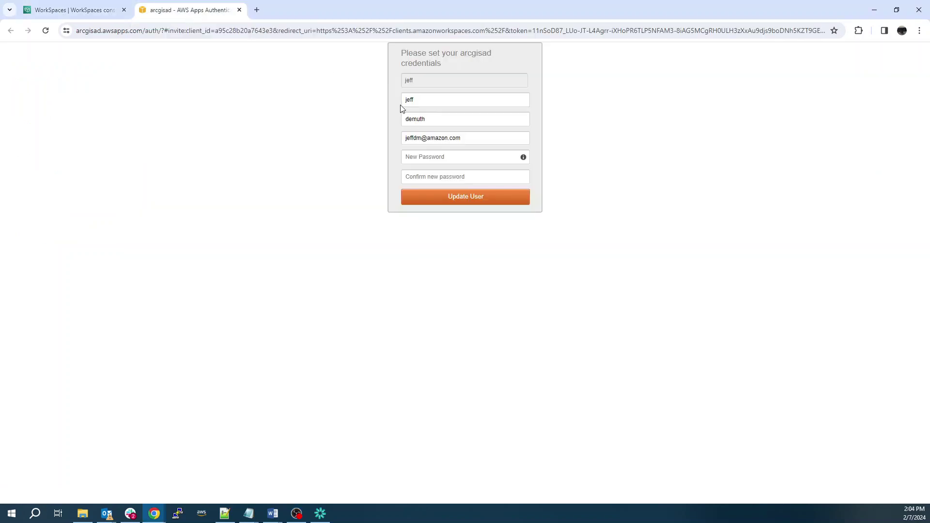
pyautogui.click(446, 160)
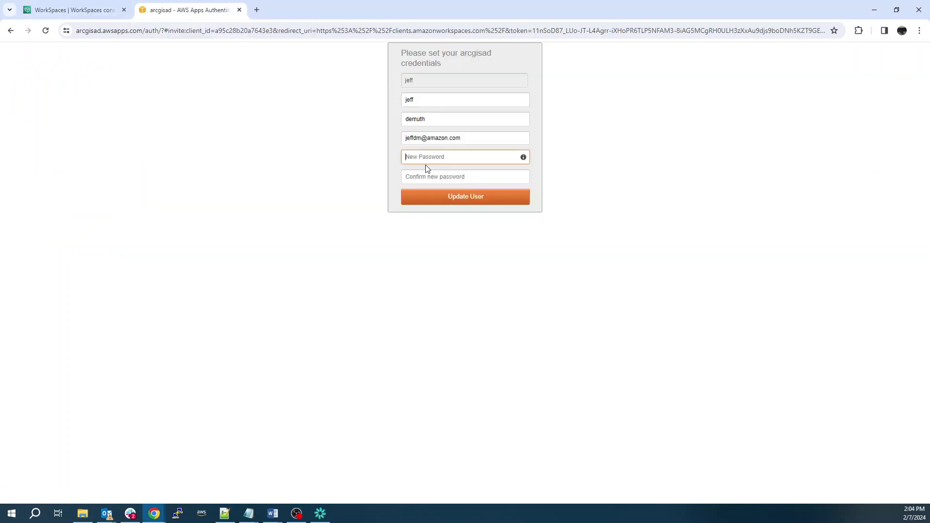
pyautogui.write('••••••••')
pyautogui.press('Tab')
pyautogui.write('••••••')
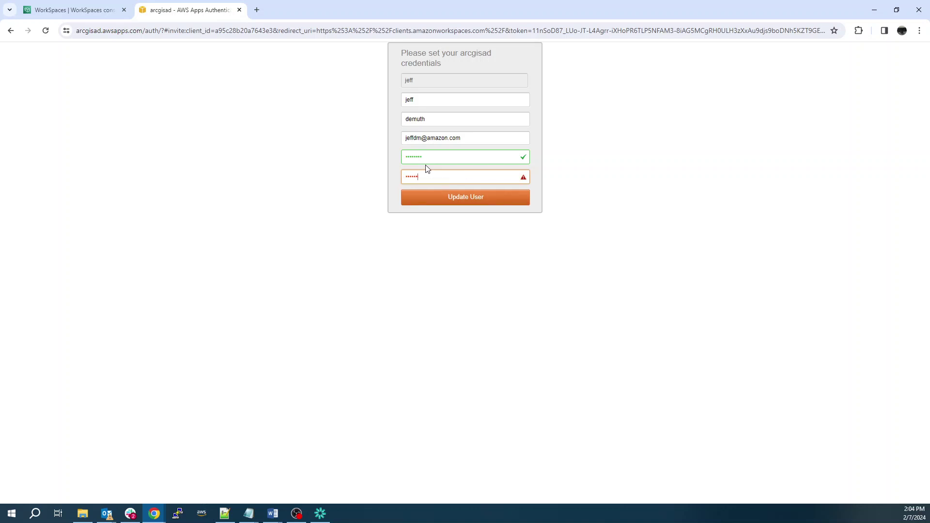
pyautogui.write('••')
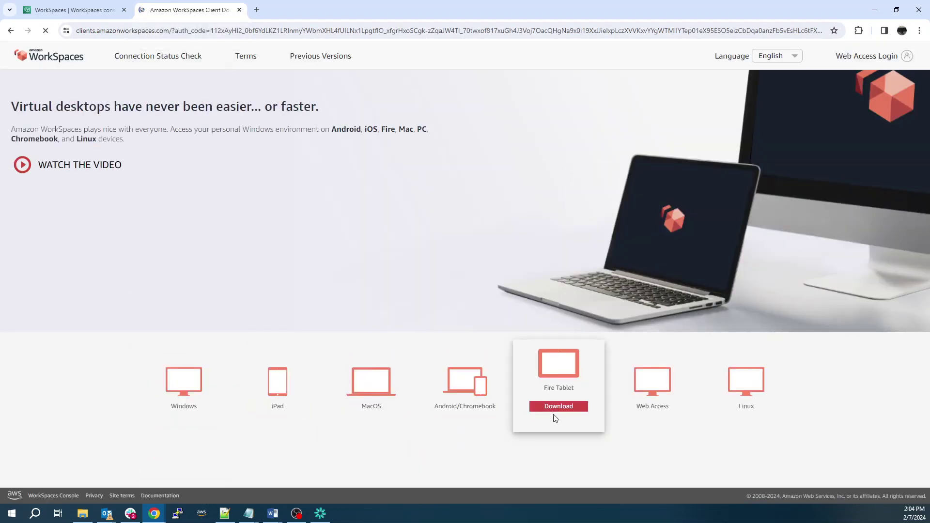
# Step: Look over the client download cards for Windows, MacOS, iPad, Android and other platforms
pyautogui.moveTo(213, 398)
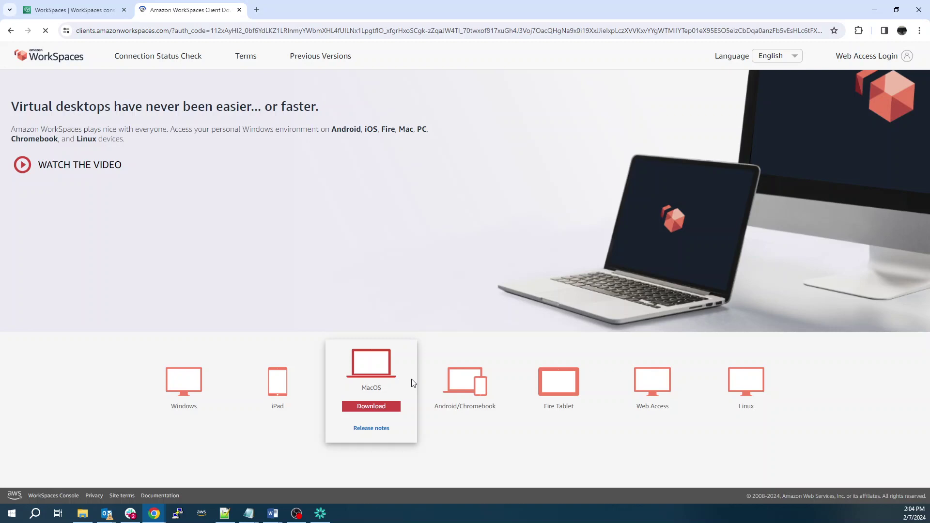
pyautogui.moveTo(465, 373)
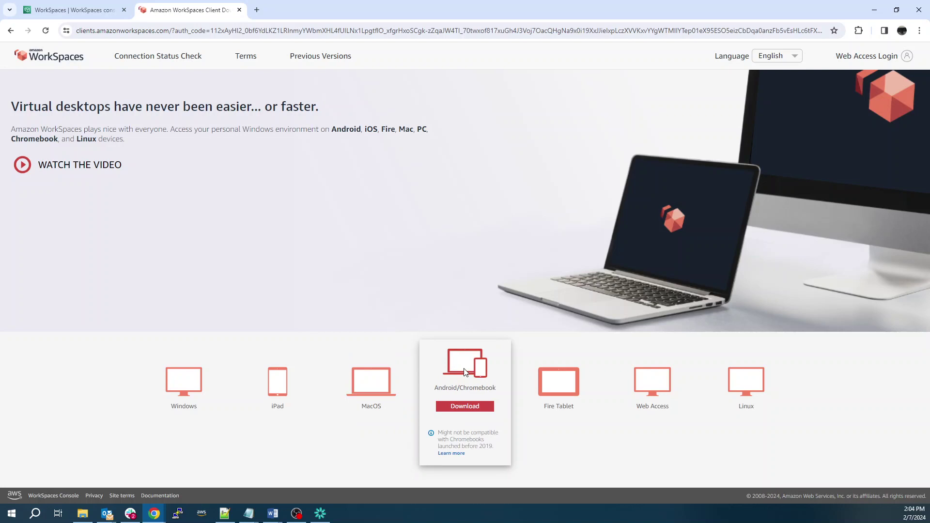
pyautogui.moveTo(566, 377)
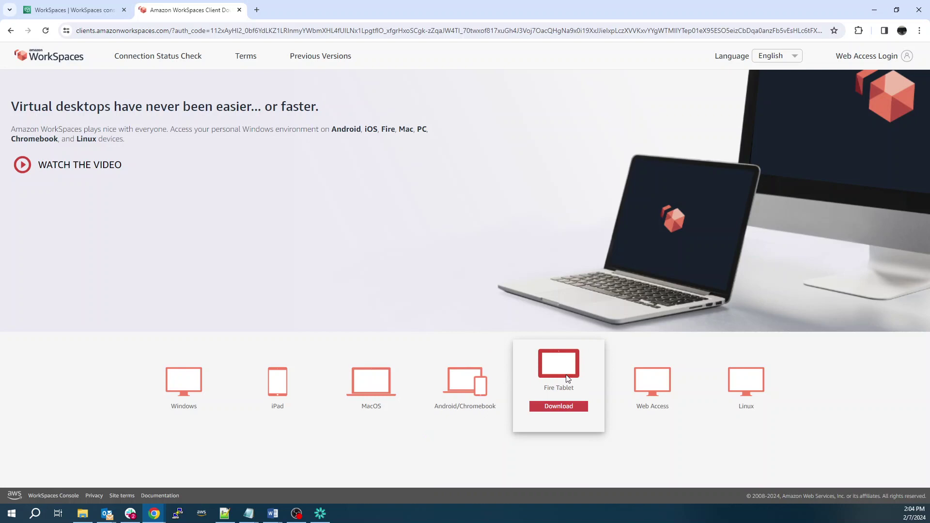
pyautogui.moveTo(665, 386)
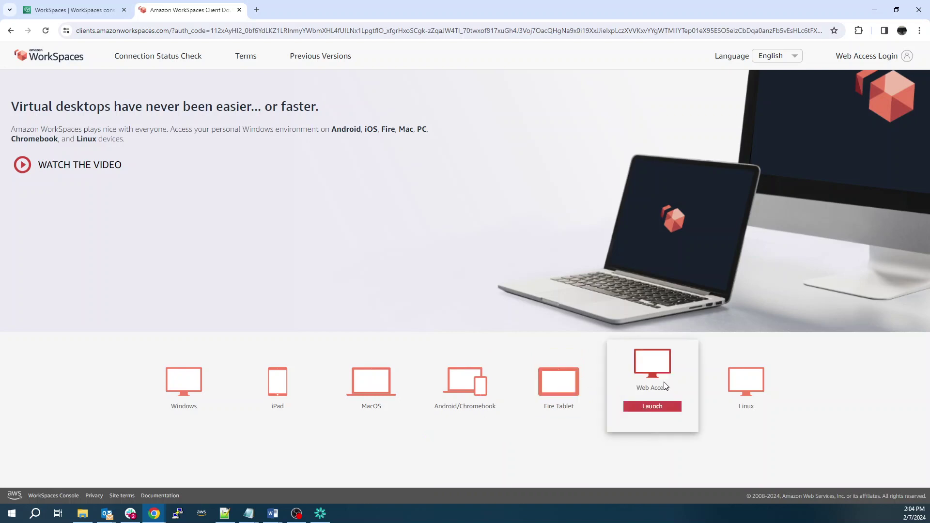
pyautogui.moveTo(745, 380)
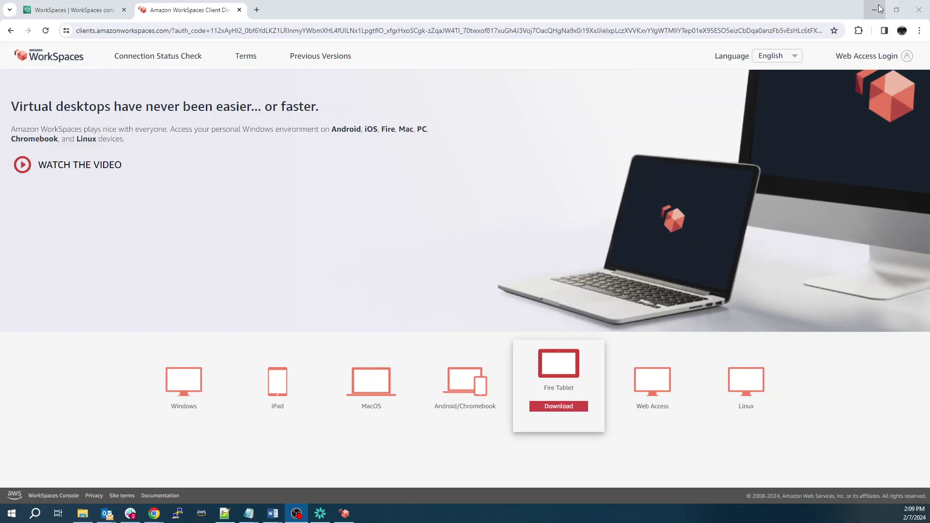
# Step: Minimize Chrome and bring the WorkSpaces client login window to the front
pyautogui.click(875, 8)
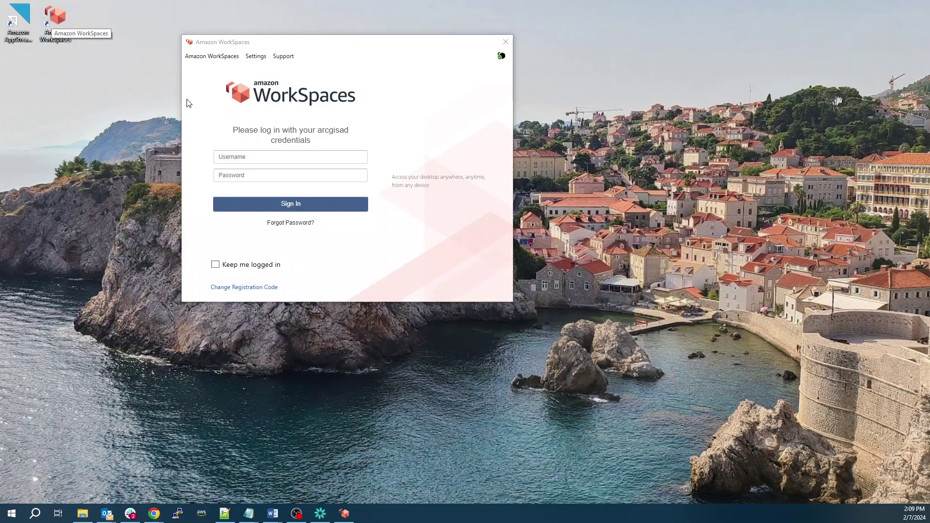
pyautogui.click(290, 158)
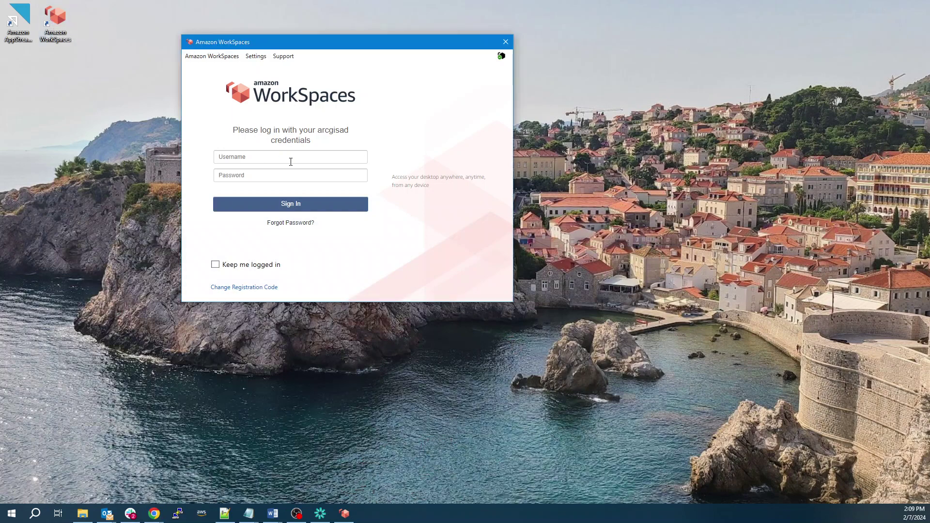
pyautogui.click(211, 58)
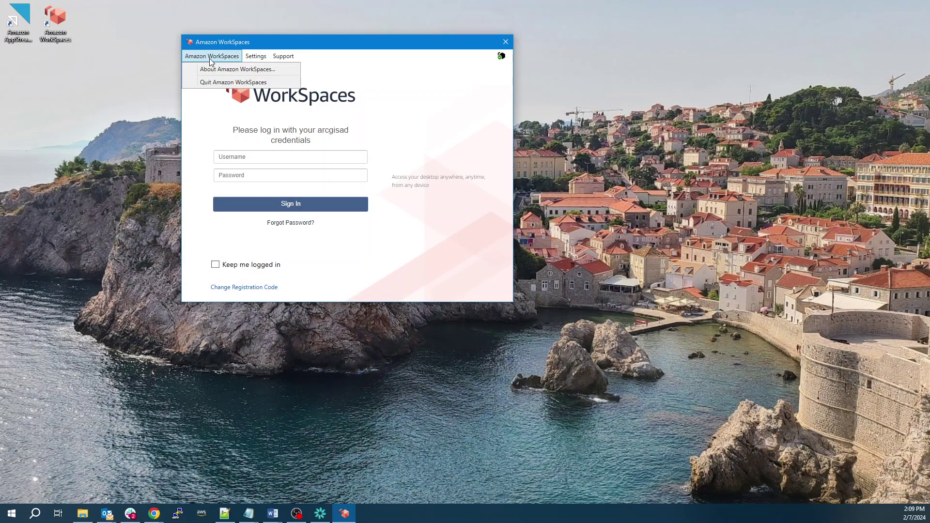
pyautogui.click(445, 98)
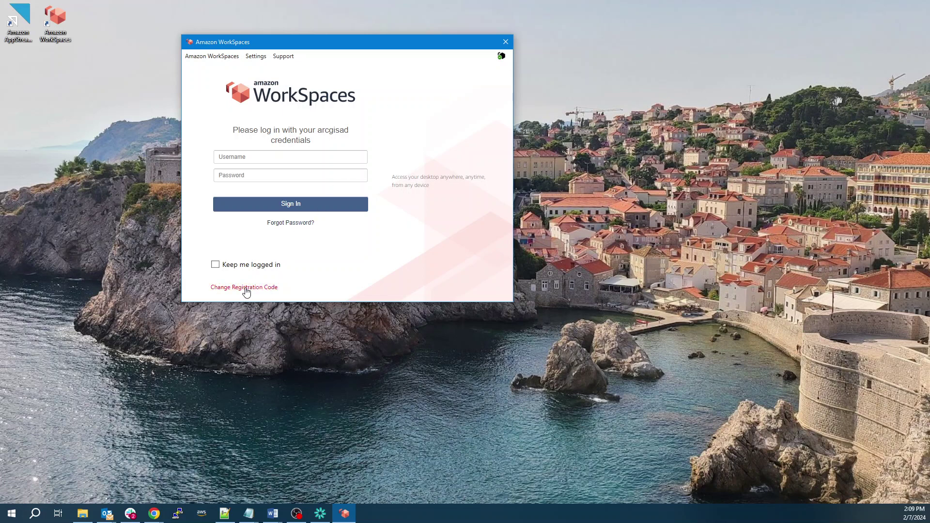
# Step: Sign in to the WorkSpace with the user's username and password
pyautogui.click(270, 156)
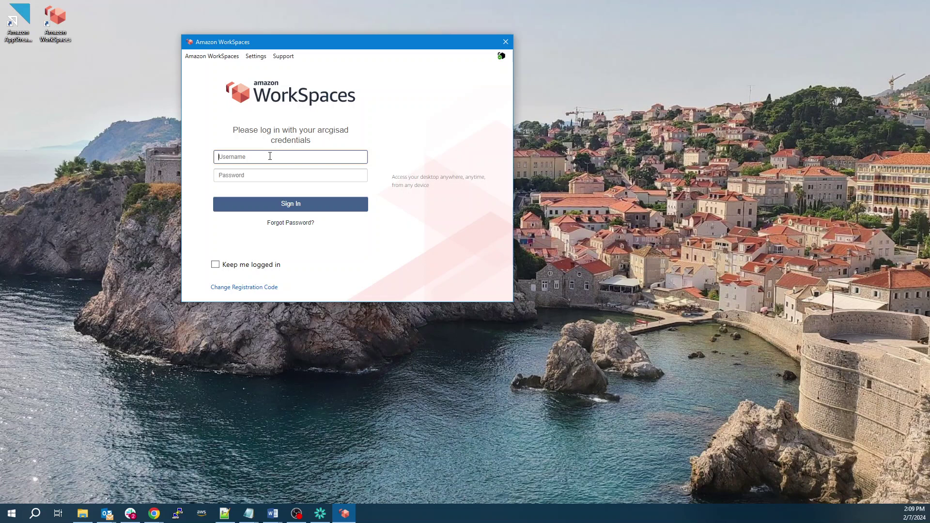
pyautogui.write('jeff')
pyautogui.press('Tab')
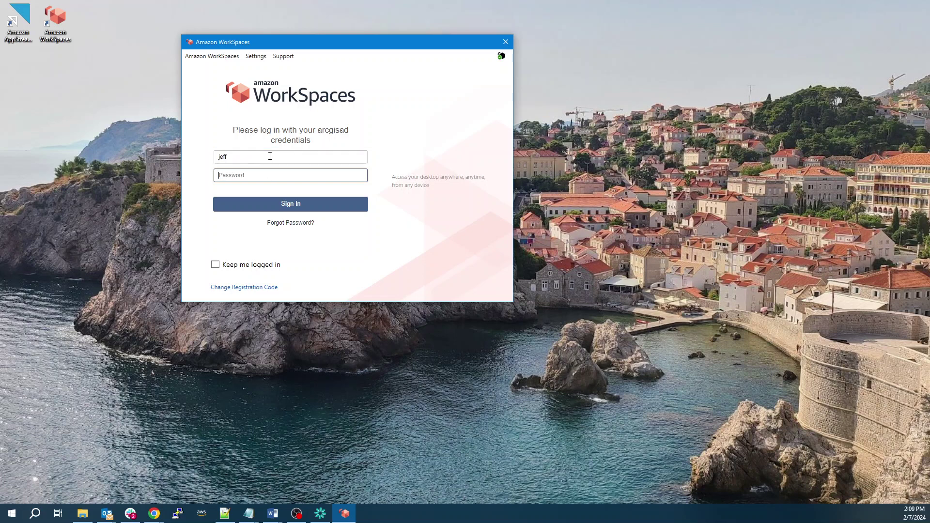
pyautogui.write('*')
pyautogui.click(296, 205)
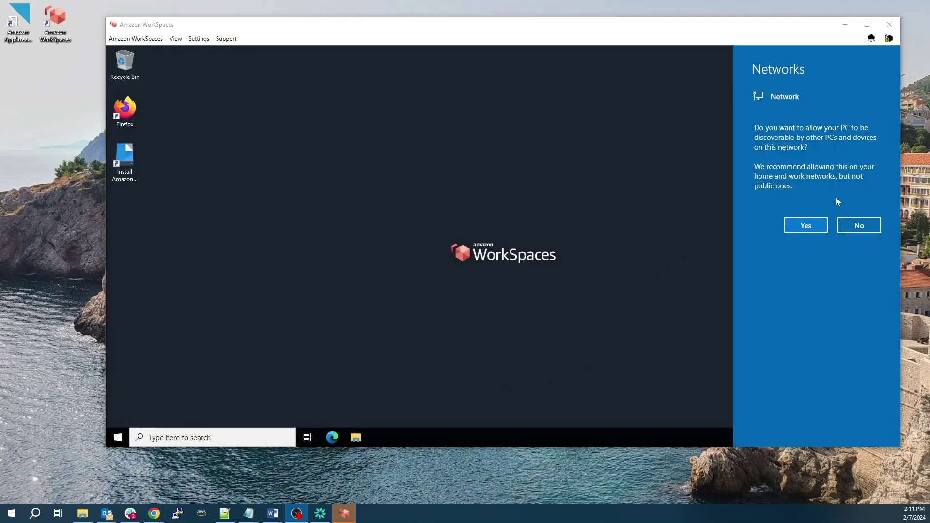
# Step: Decline network discoverability and bring the Downloads and PowerShell windows forward
pyautogui.click(856, 225)
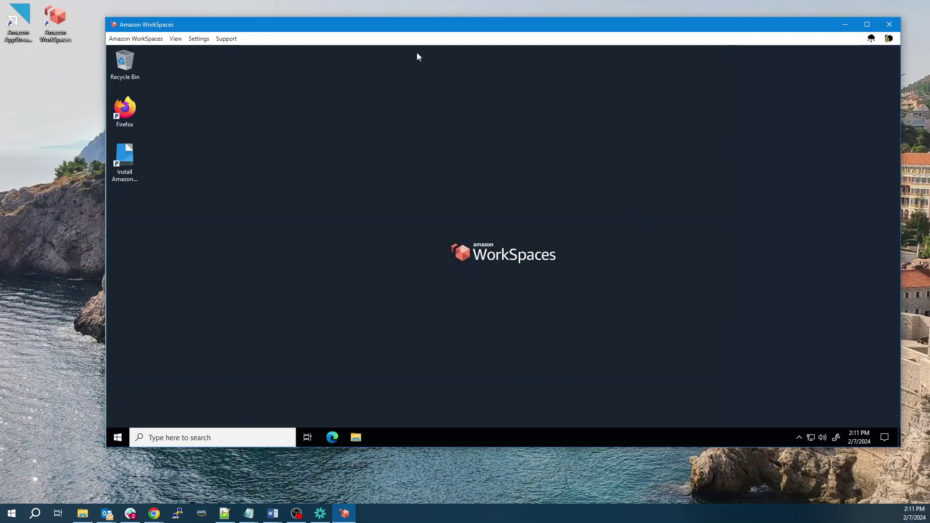
pyautogui.moveTo(421, 27); pyautogui.dragTo(411, 26)
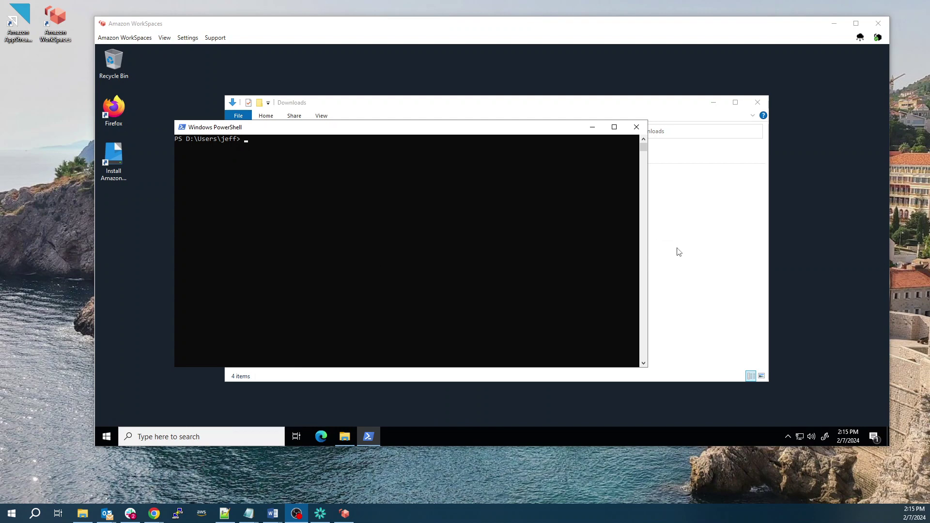
pyautogui.click(705, 271)
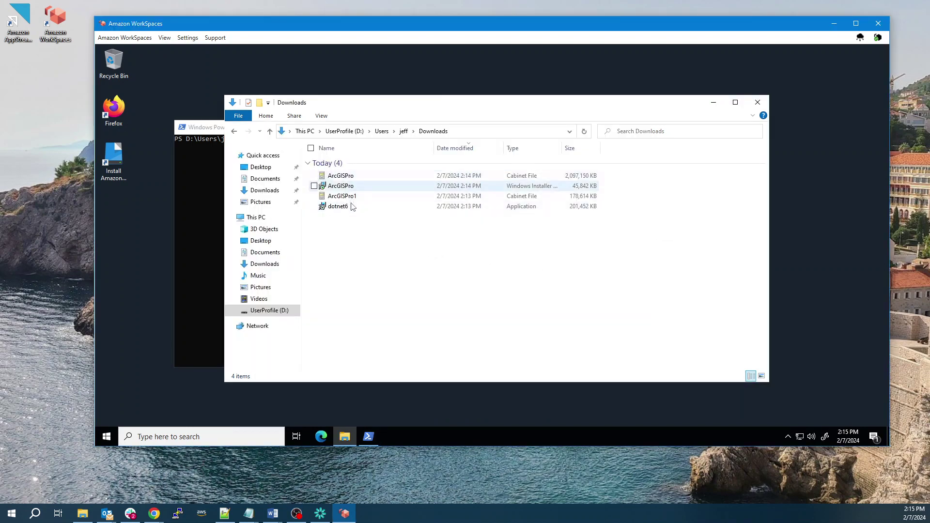
pyautogui.click(211, 141)
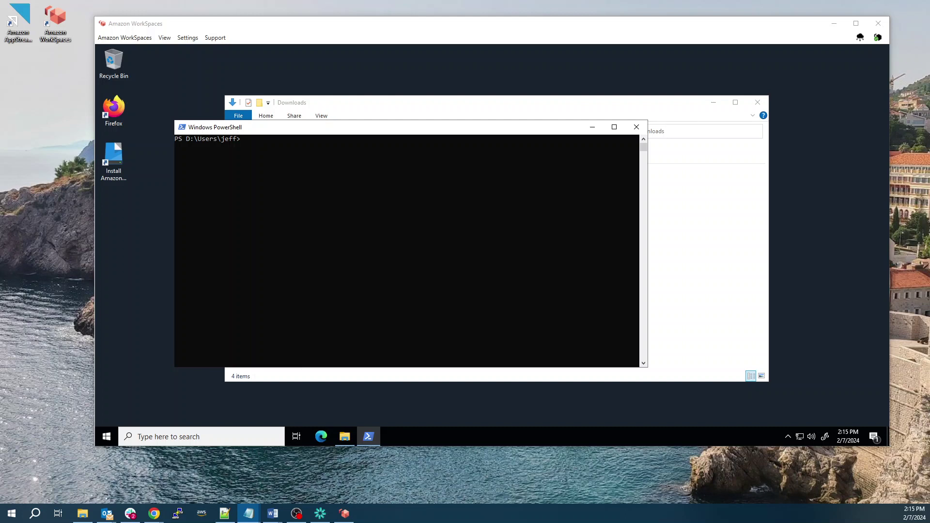
# Step: Run the dotnet6.exe /q quiet installer in PowerShell
pyautogui.click(488, 295)
pyautogui.write('D:\\Users\\jeff\\Downloads\\dotnet6.exe /q')
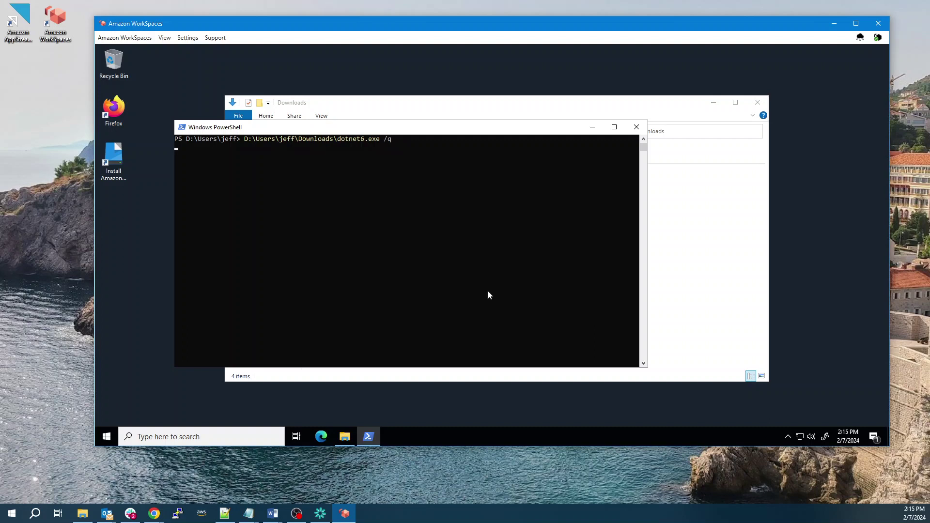
pyautogui.press('Return')
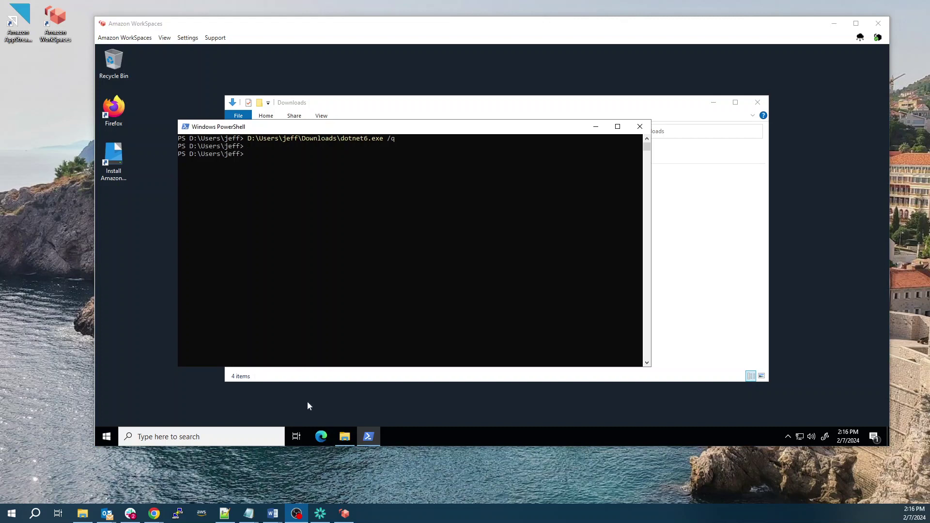
# Step: Run msiexec /i ArcGISPro.msi ALLUSERS=1 ACCEPTEULA=YES /qb and dismiss the 'another program is being installed' error
pyautogui.click(307, 197)
pyautogui.write('msiexec.exe /i D:\\Users\\jeff\\Downloads\\ArcGISPro.msi ALLUSERS=1 ACCEPTEULA=YES /qb')
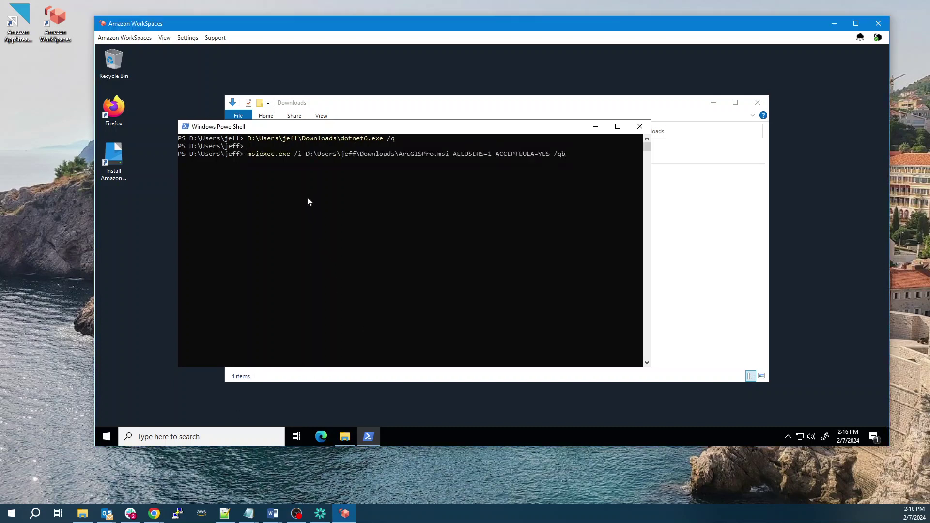
pyautogui.press('Return')
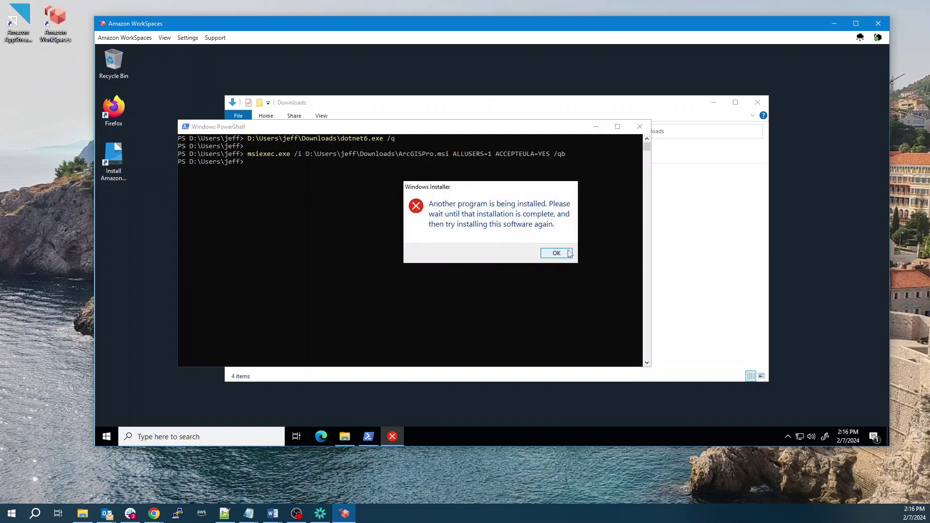
pyautogui.press('Return')
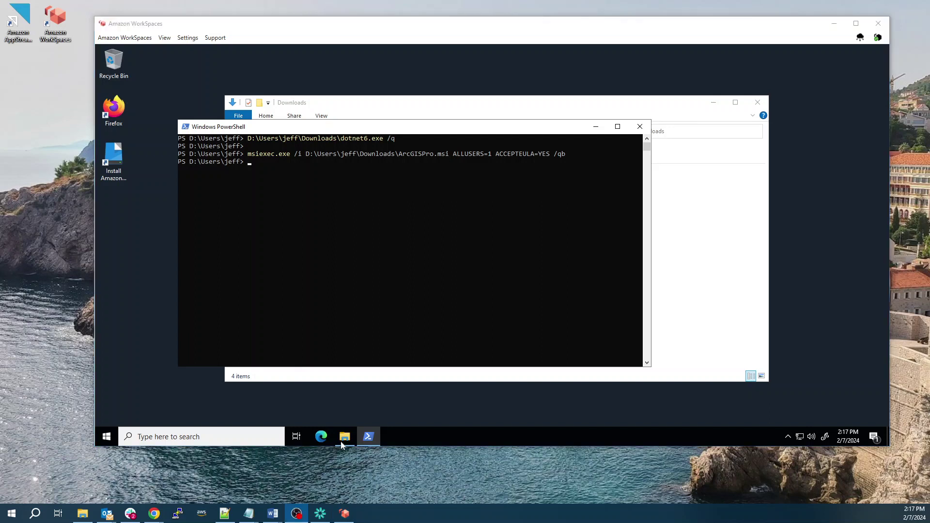
# Step: Rerun the ArcGIS Pro install command and approve the UAC prompt
pyautogui.click(371, 131)
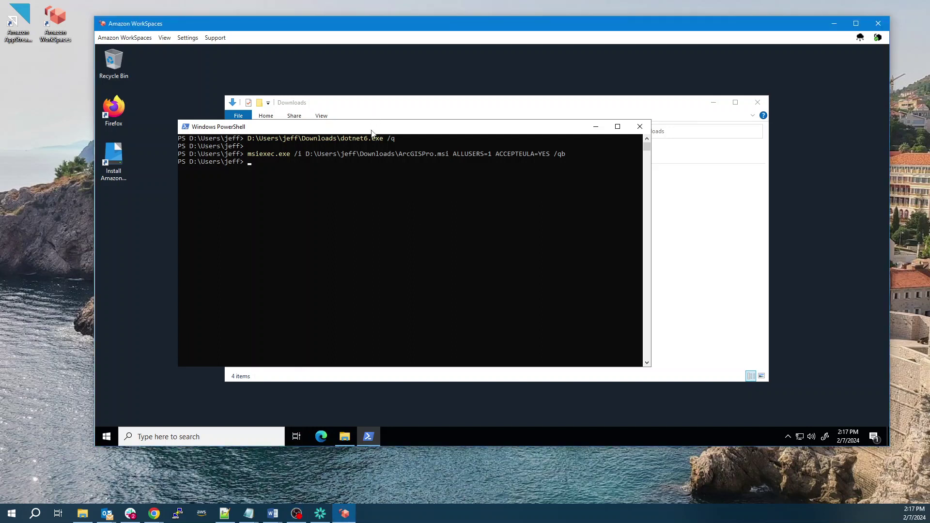
pyautogui.press('Up')
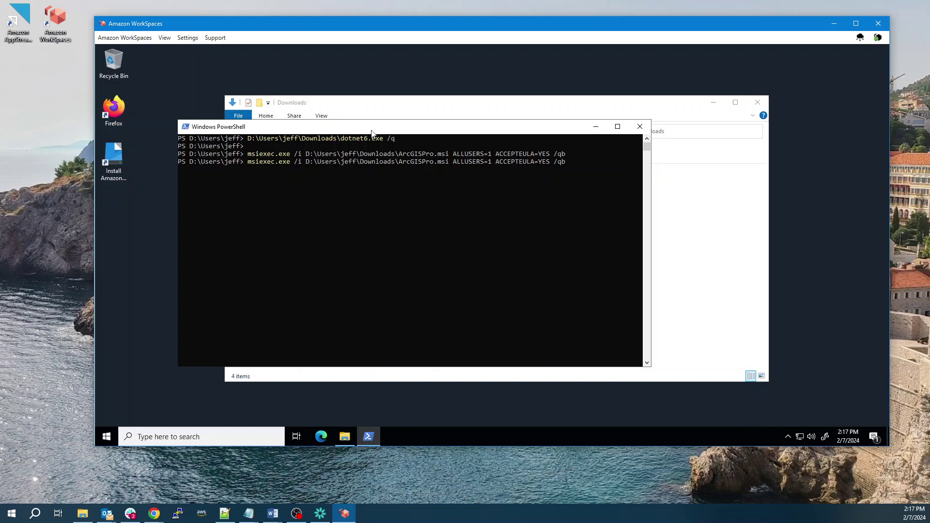
pyautogui.press('Return')
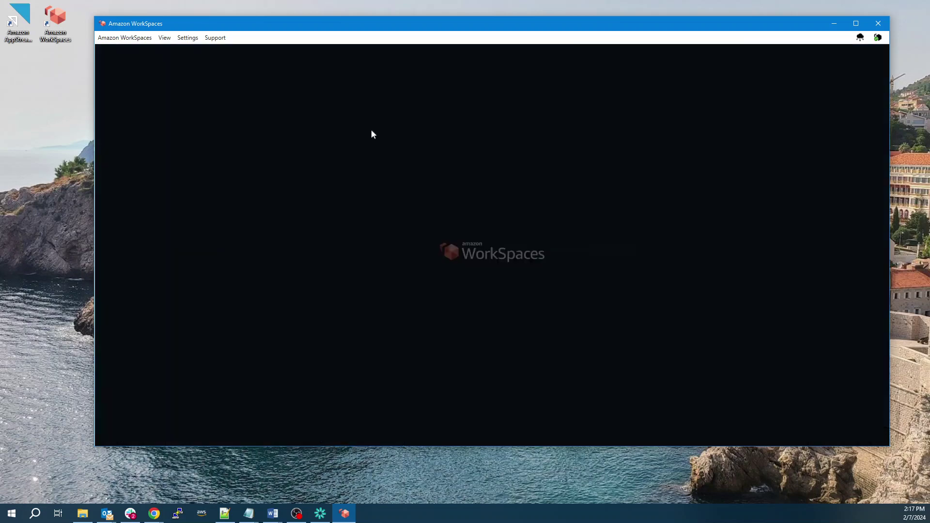
pyautogui.click(440, 304)
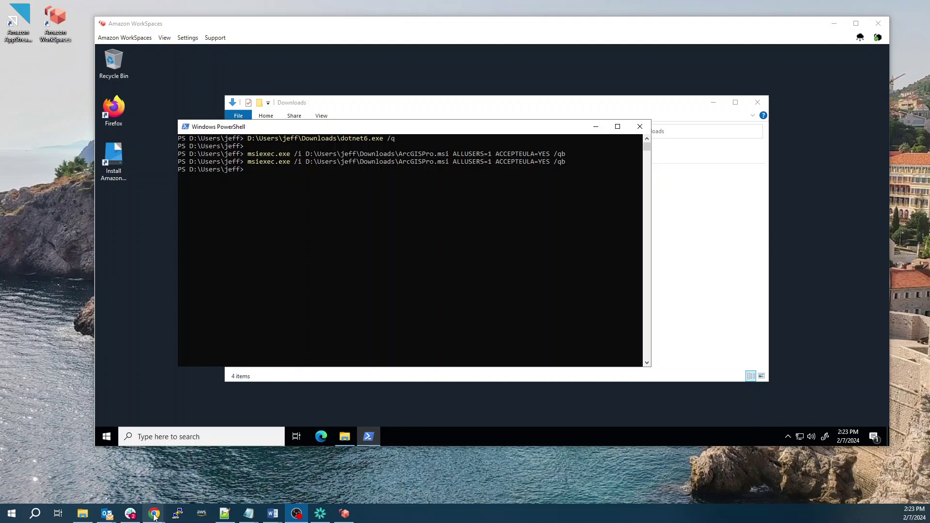
# Step: Launch ArcGIS Pro from the ArcGIS folder in the Start menu
pyautogui.click(111, 438)
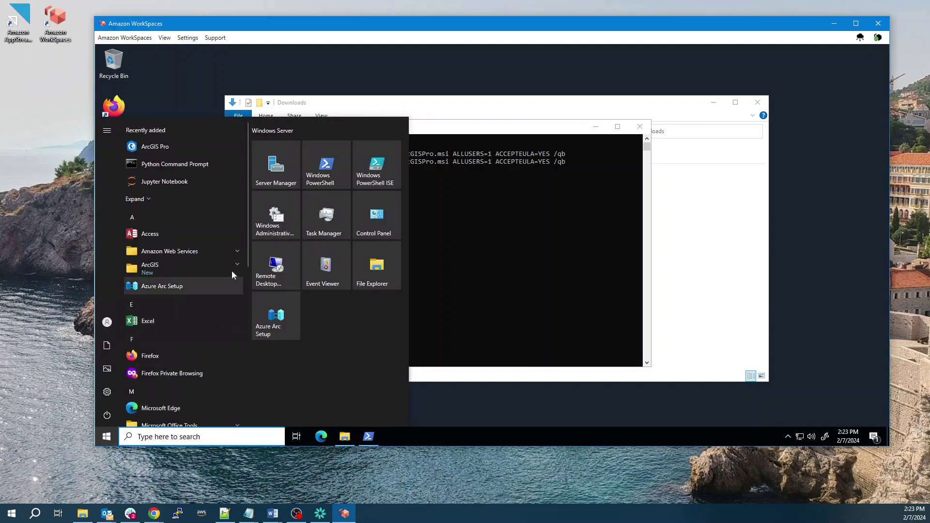
pyautogui.click(237, 266)
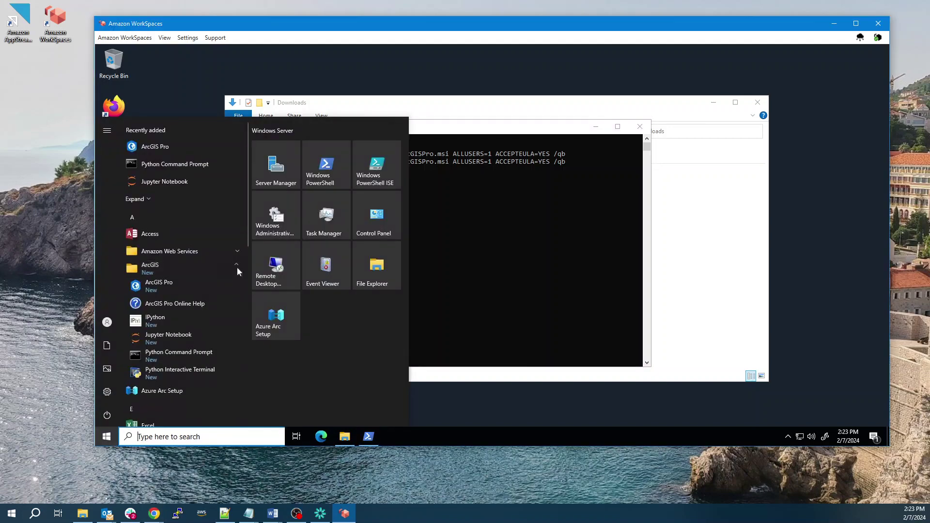
pyautogui.click(173, 291)
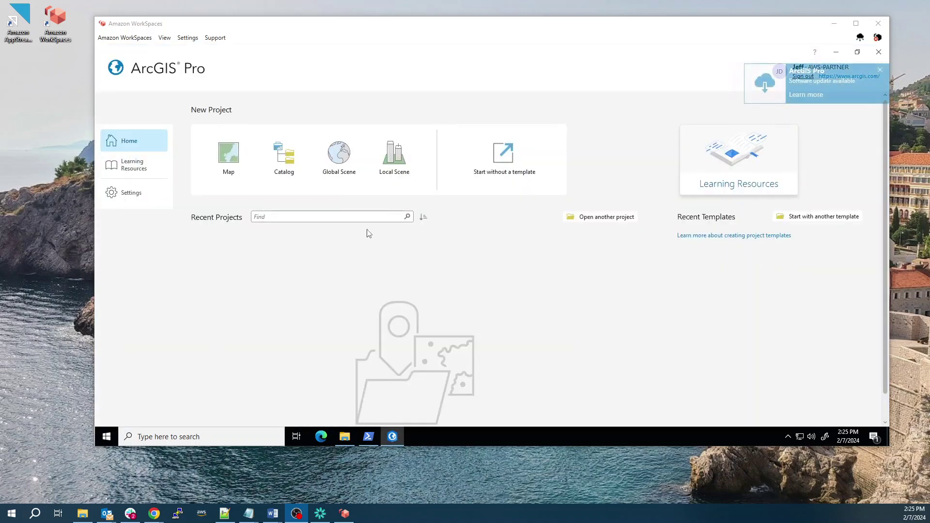
# Step: Create a new Map project named MyProject in the default Projects folder
pyautogui.click(234, 163)
pyautogui.click(234, 164)
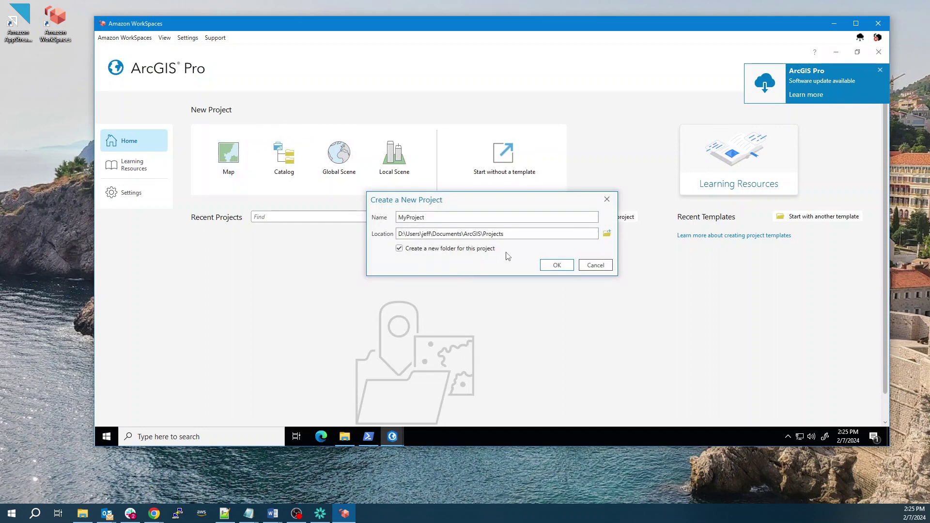
pyautogui.click(548, 266)
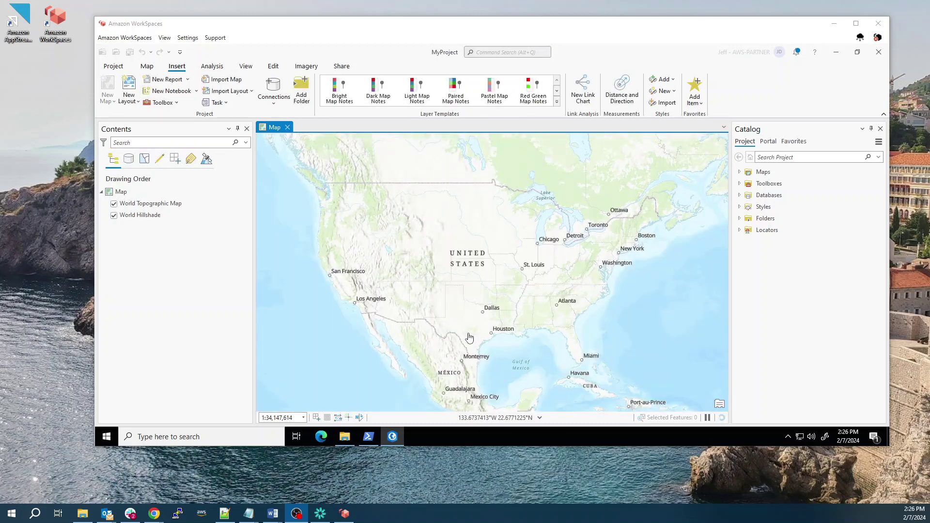
# Step: Pan and zoom the map in on Houston to frame Texas and the Gulf Coast
pyautogui.moveTo(469, 338); pyautogui.dragTo(487, 322)
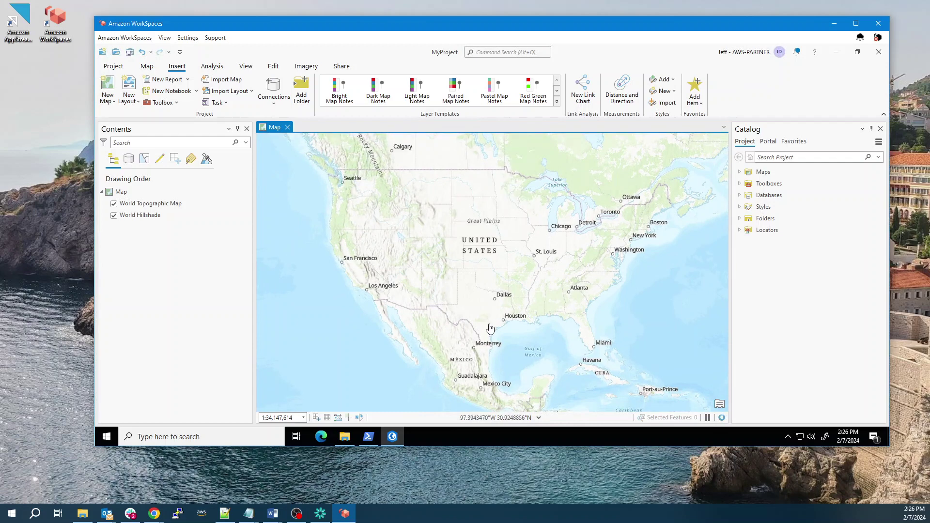
pyautogui.moveTo(498, 309); pyautogui.dragTo(509, 291)
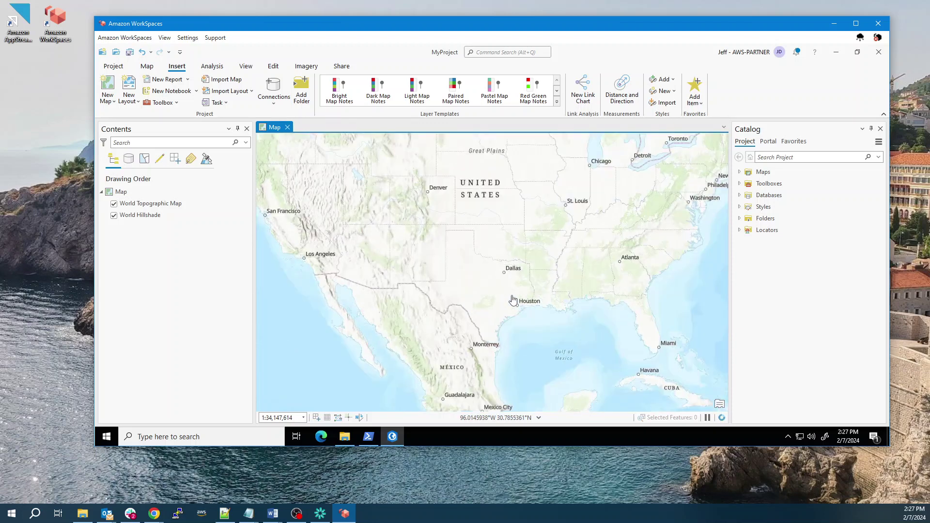
pyautogui.scroll(2, 511, 300)
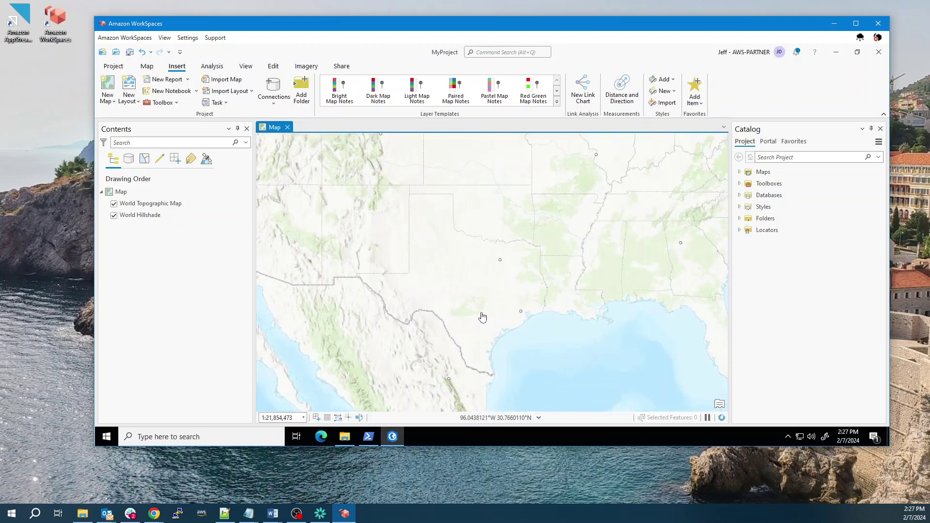
pyautogui.scroll(1, 482, 317)
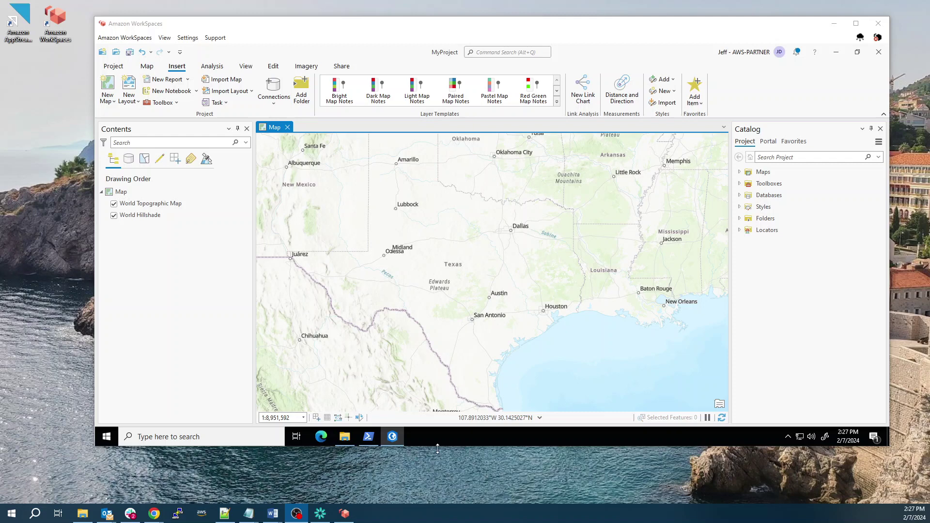
# Step: Minimize ArcGIS Pro, exit PowerShell and close the Downloads folder window
pyautogui.click(837, 53)
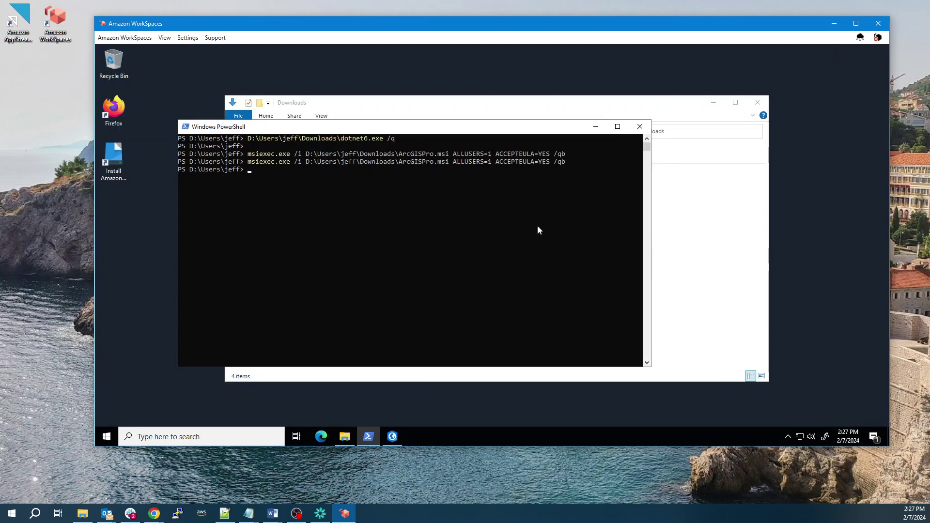
pyautogui.write('exit')
pyautogui.press('Return')
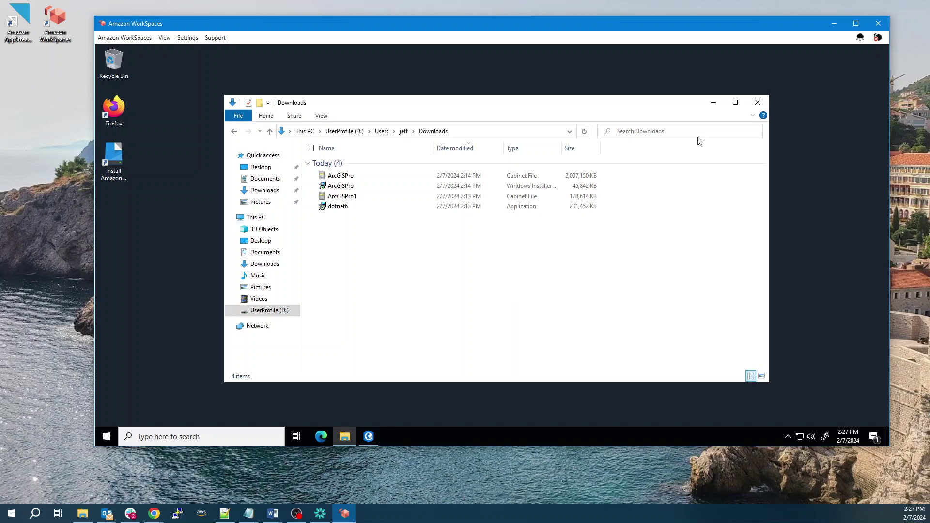
pyautogui.click(757, 102)
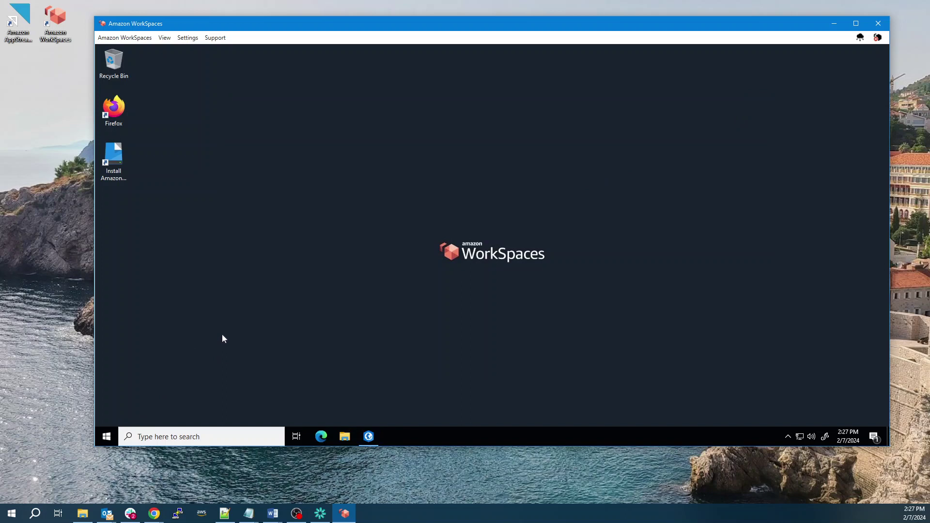
pyautogui.click(107, 437)
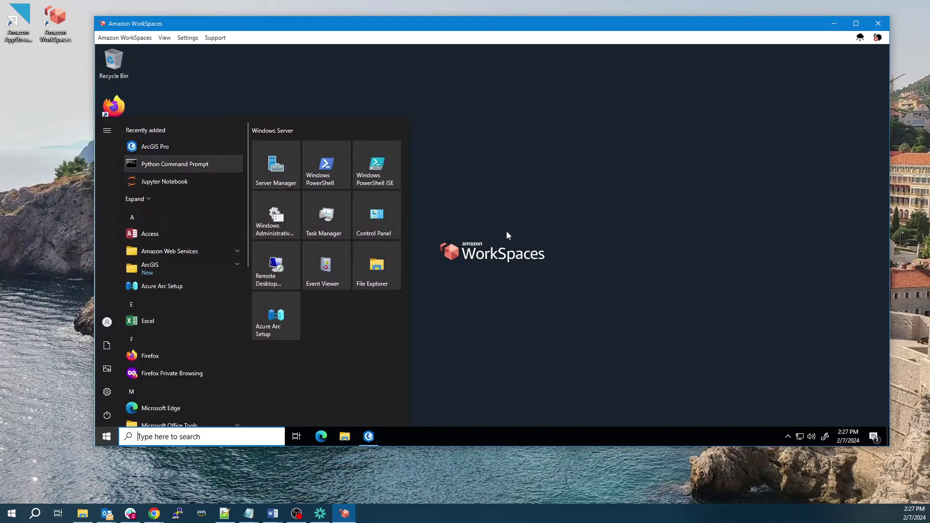
pyautogui.click(557, 210)
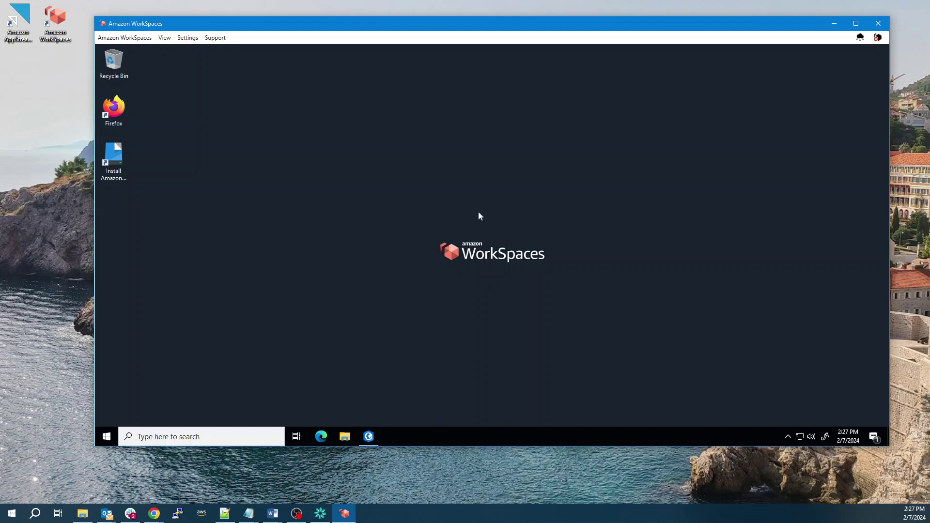
pyautogui.click(135, 38)
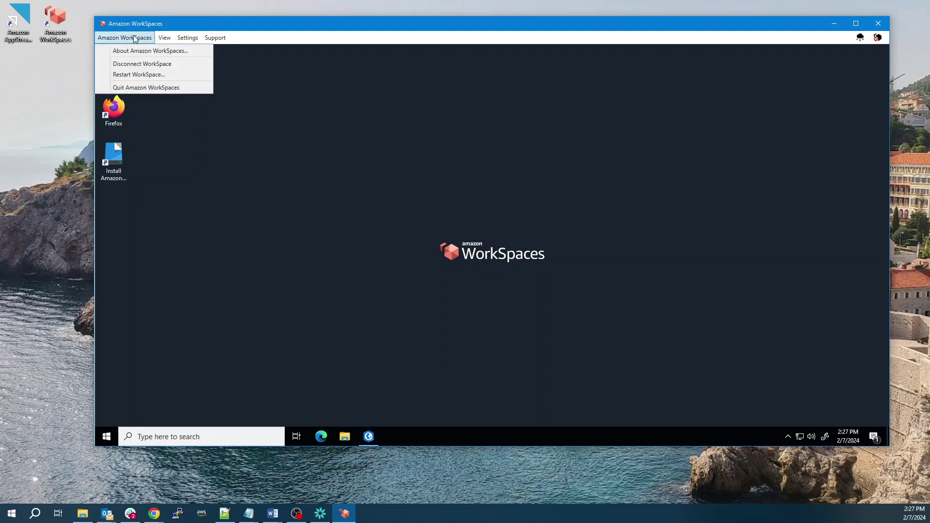
pyautogui.moveTo(168, 37)
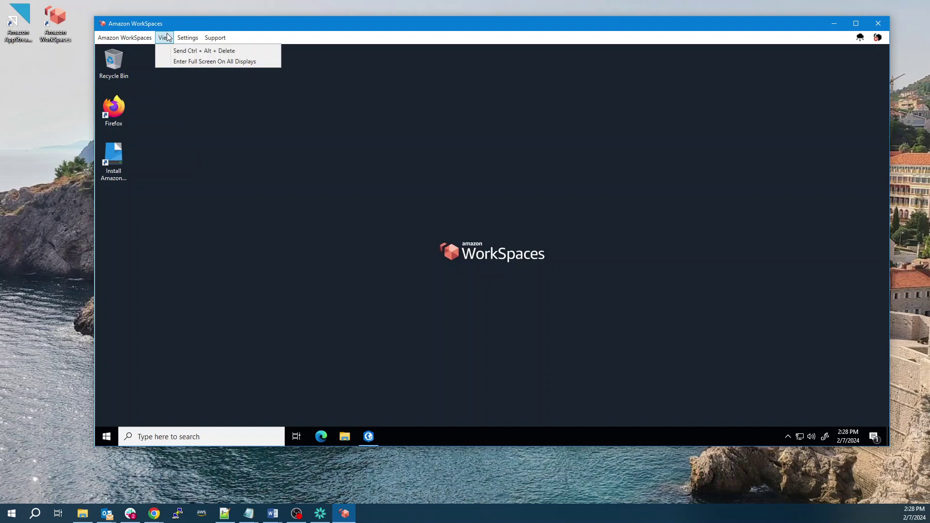
pyautogui.moveTo(197, 39)
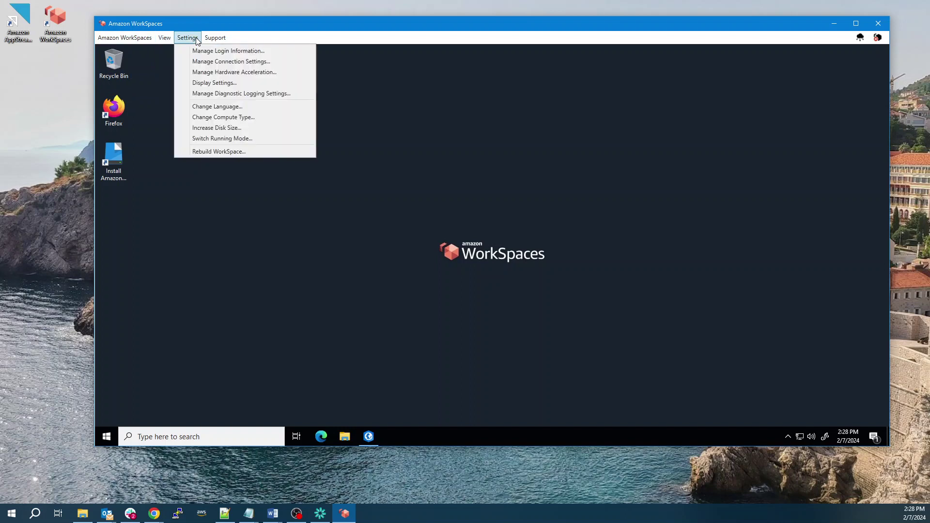
pyautogui.click(252, 118)
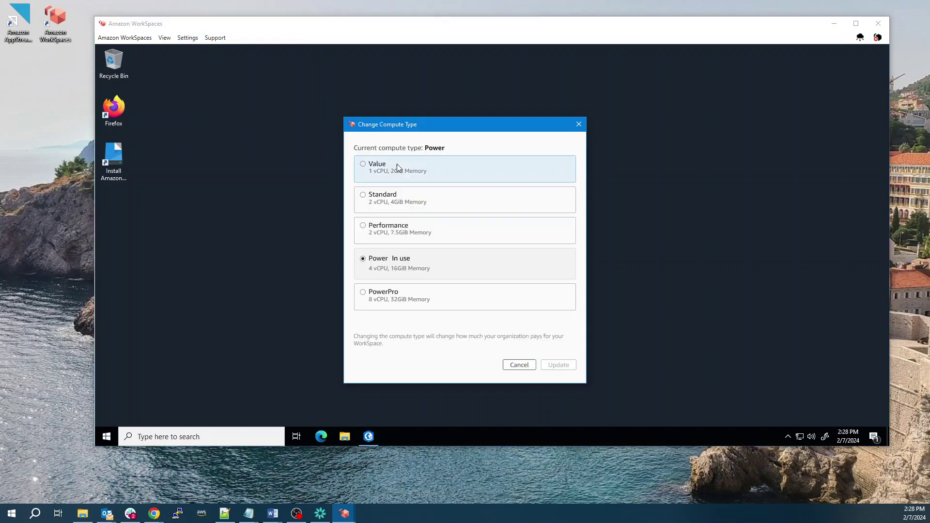
pyautogui.click(529, 370)
pyautogui.click(157, 38)
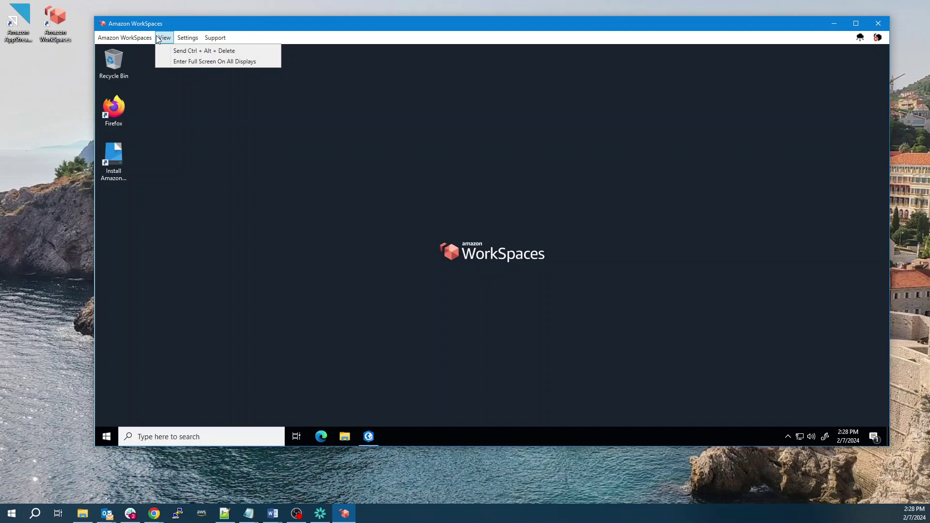
pyautogui.click(188, 38)
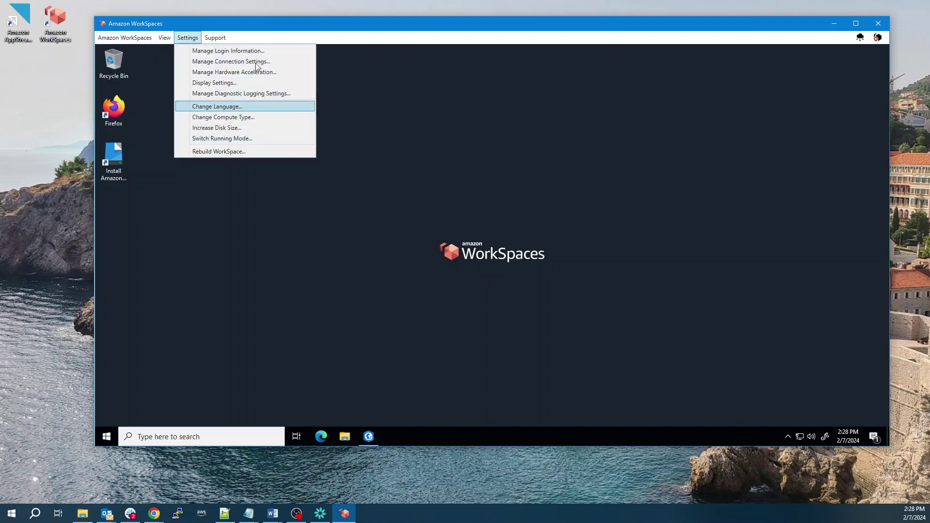
pyautogui.click(489, 148)
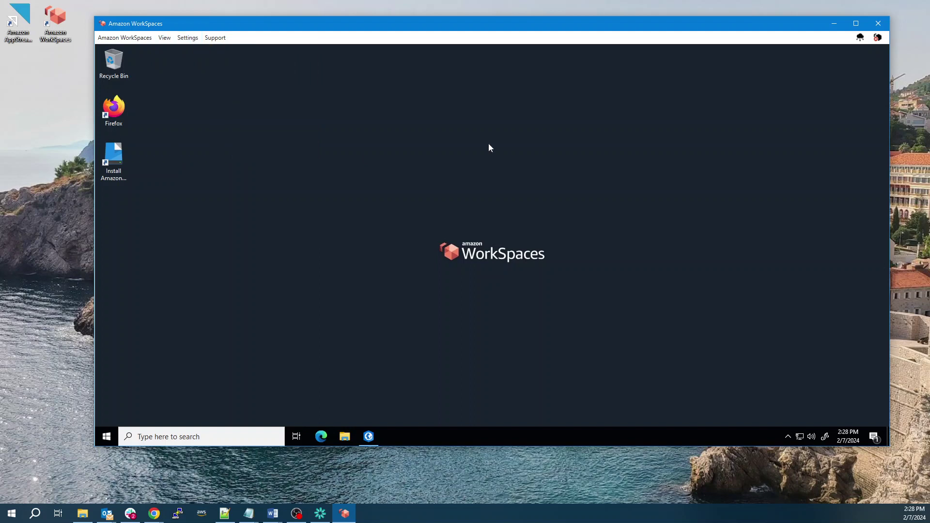